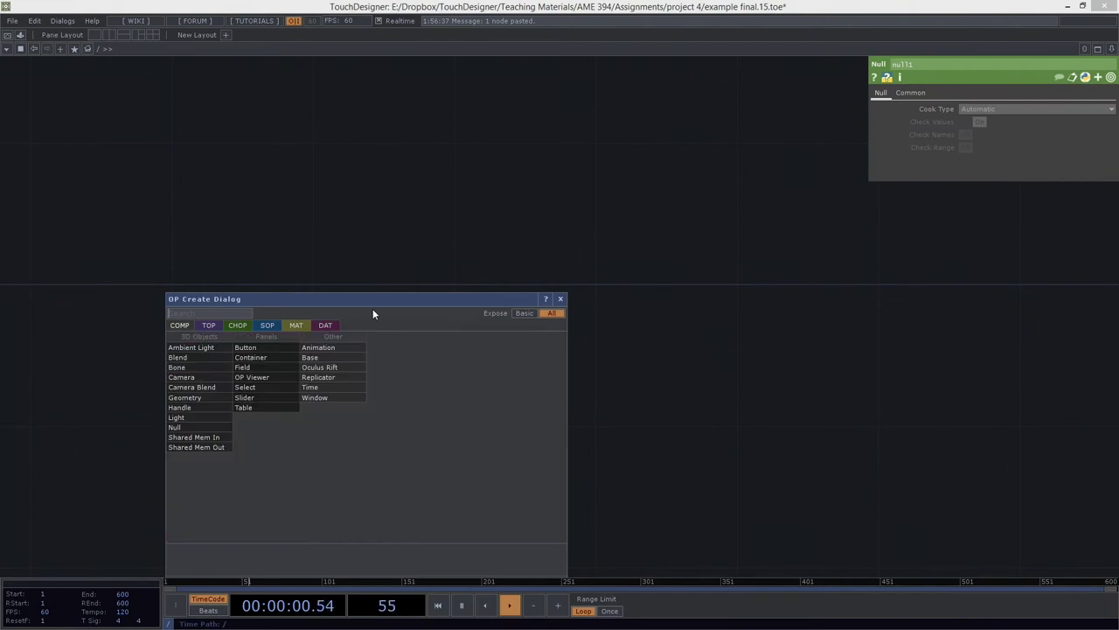
Create a Container COMP, container3, and go inside its network.
{"action": "type", "text": "con"}
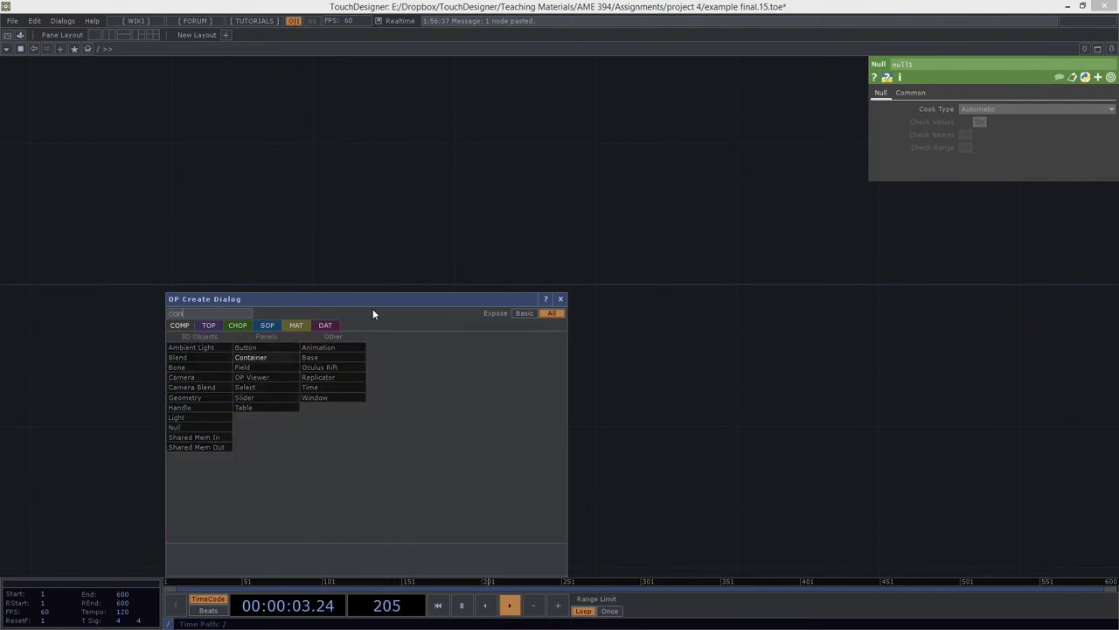
{"action": "key", "text": "Return"}
{"action": "left_click", "coordinate": [372, 308]}
{"action": "key", "text": "i"}
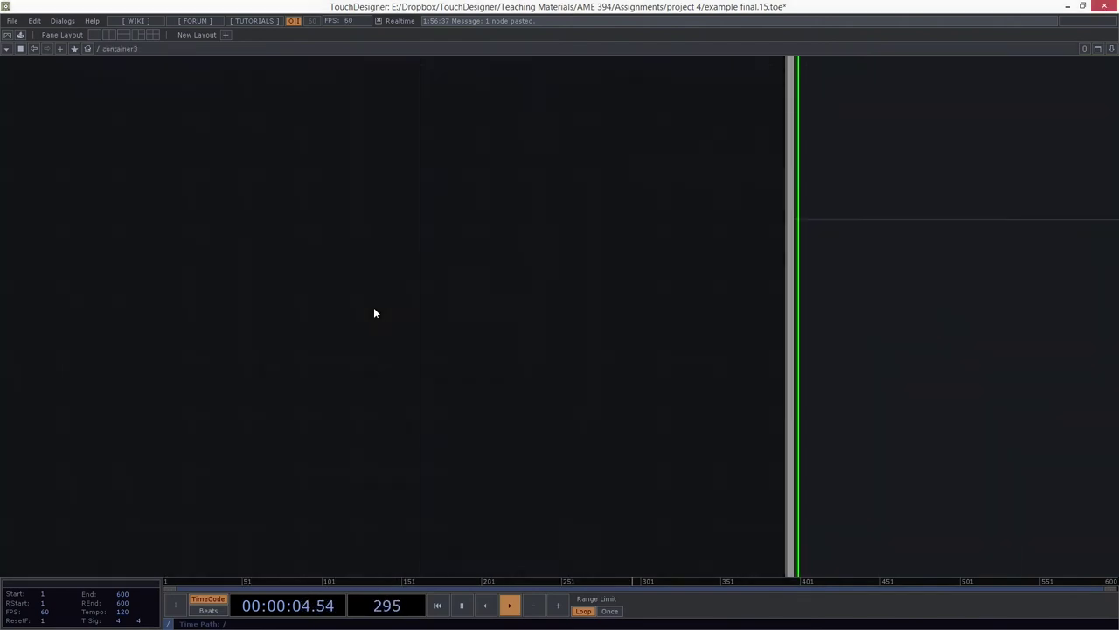
Add a Slider COMP, slider1, to the network.
{"action": "key", "text": "Tab"}
{"action": "type", "text": "sl"}
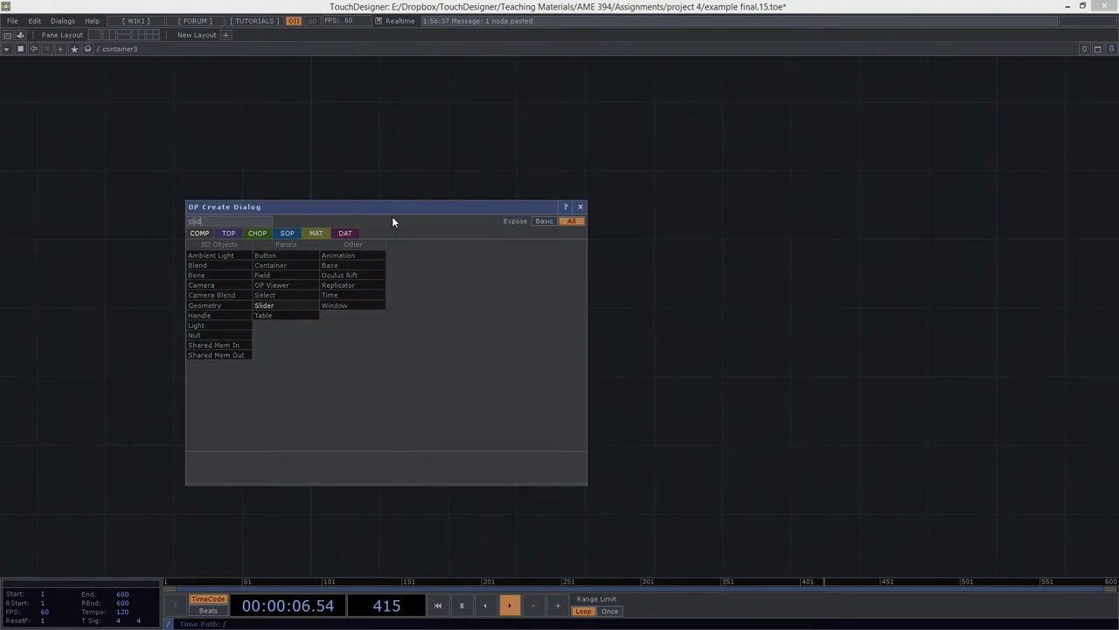
{"action": "left_click", "coordinate": [262, 305]}
{"action": "left_click", "coordinate": [382, 331]}
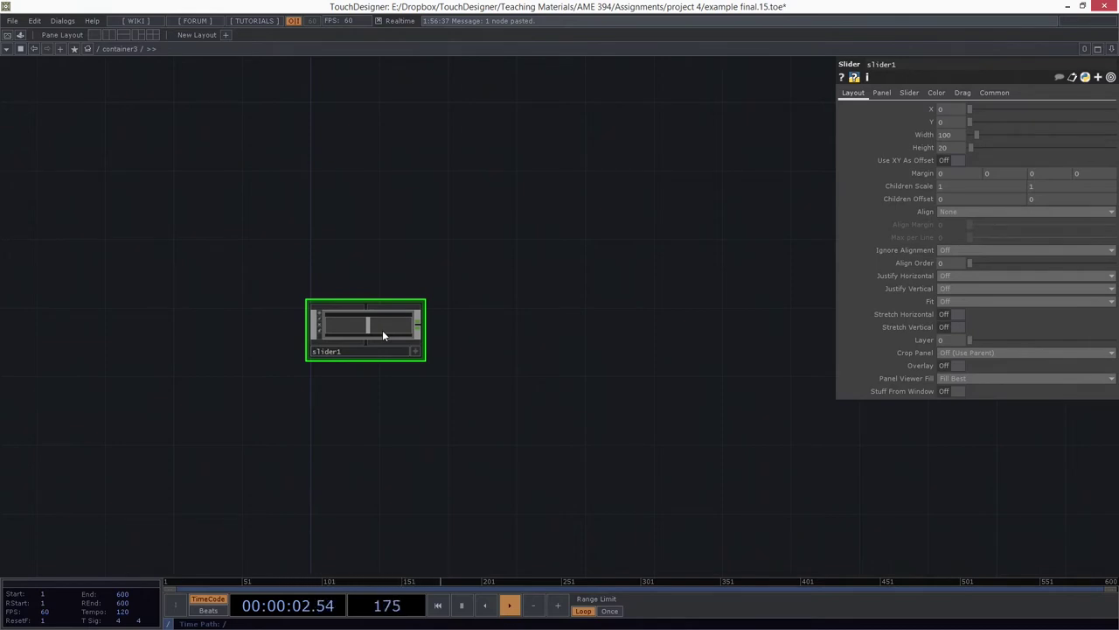
Add a Container COMP, container1, above slider1.
{"action": "key", "text": "Tab"}
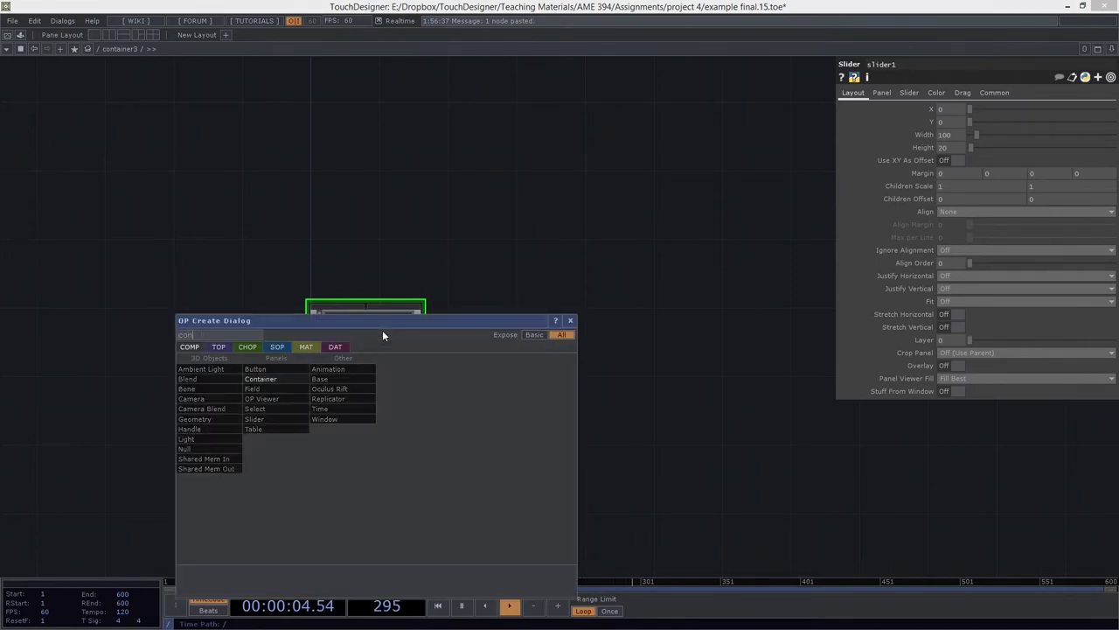
{"action": "left_click", "coordinate": [266, 379]}
{"action": "left_click", "coordinate": [236, 244]}
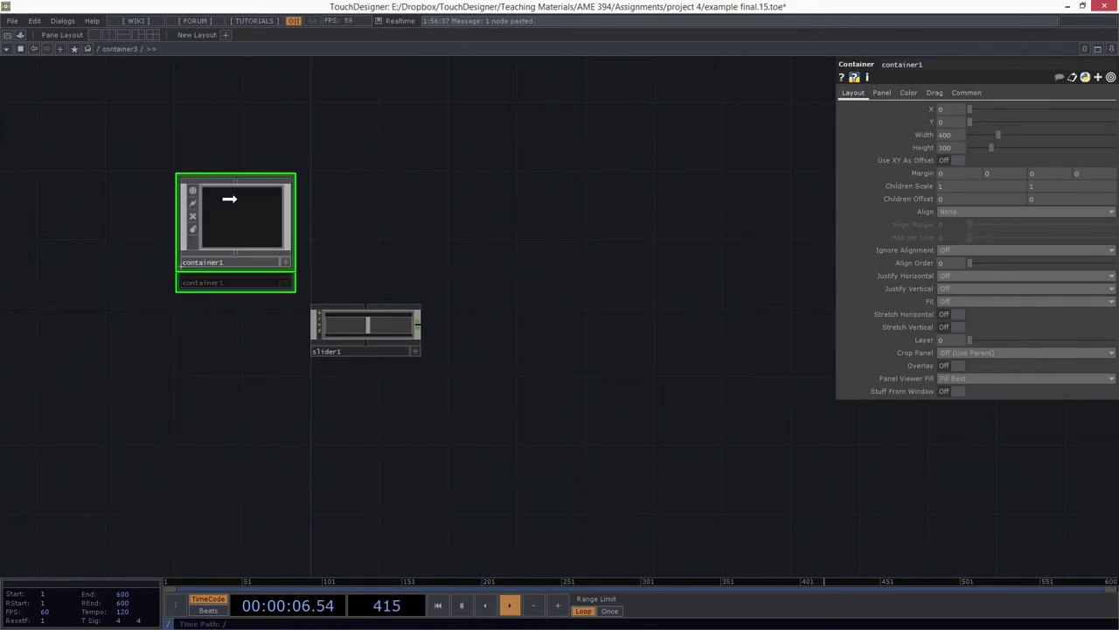
Set container1's Width expression to me.parent().par.w and Height to me.parent().par.h.
{"action": "left_click", "coordinate": [924, 136]}
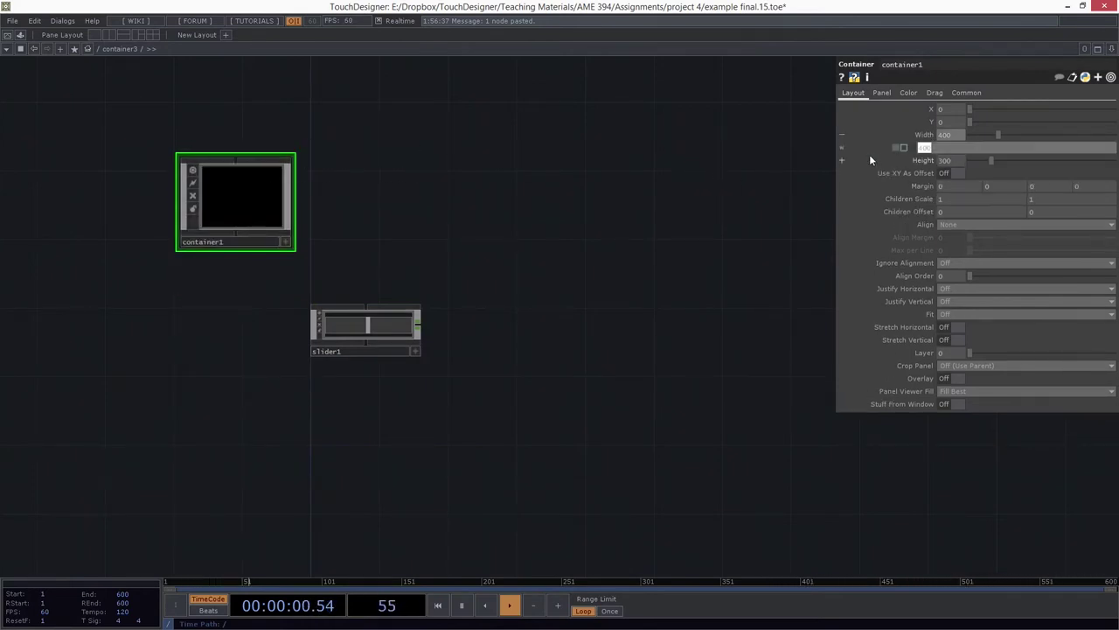
{"action": "type", "text": "ex"}
{"action": "type", "text": ".parent("}
{"action": "type", "text": ").par.w"}
{"action": "key", "text": "Return"}
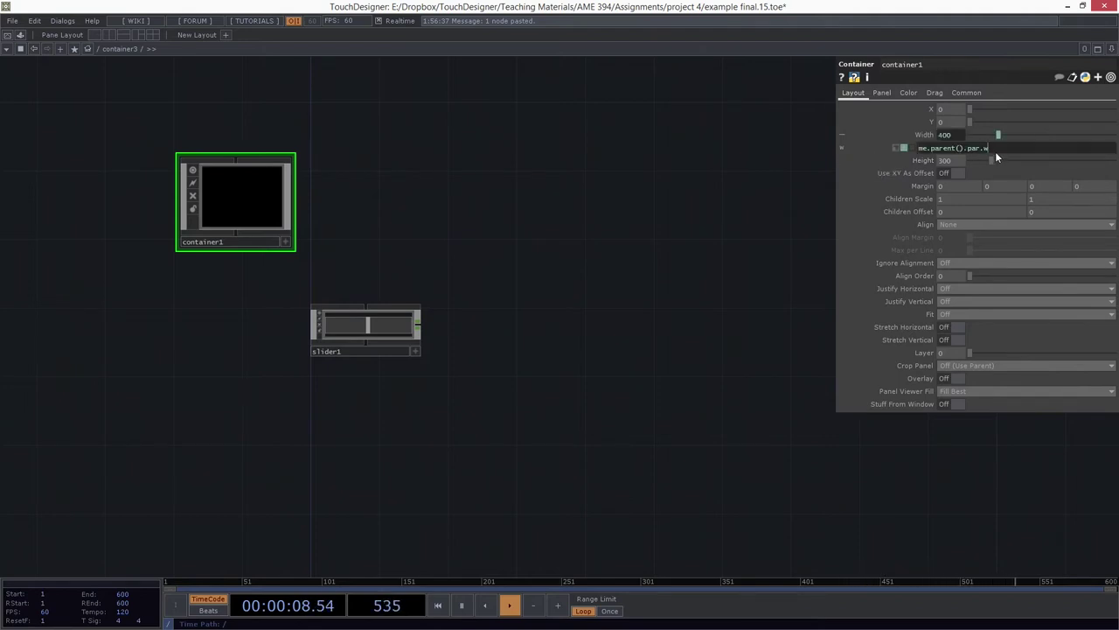
{"action": "left_click_drag", "start_coordinate": [992, 148], "coordinate": [835, 158]}
{"action": "key", "text": "ctrl+c"}
{"action": "left_click", "coordinate": [930, 161]}
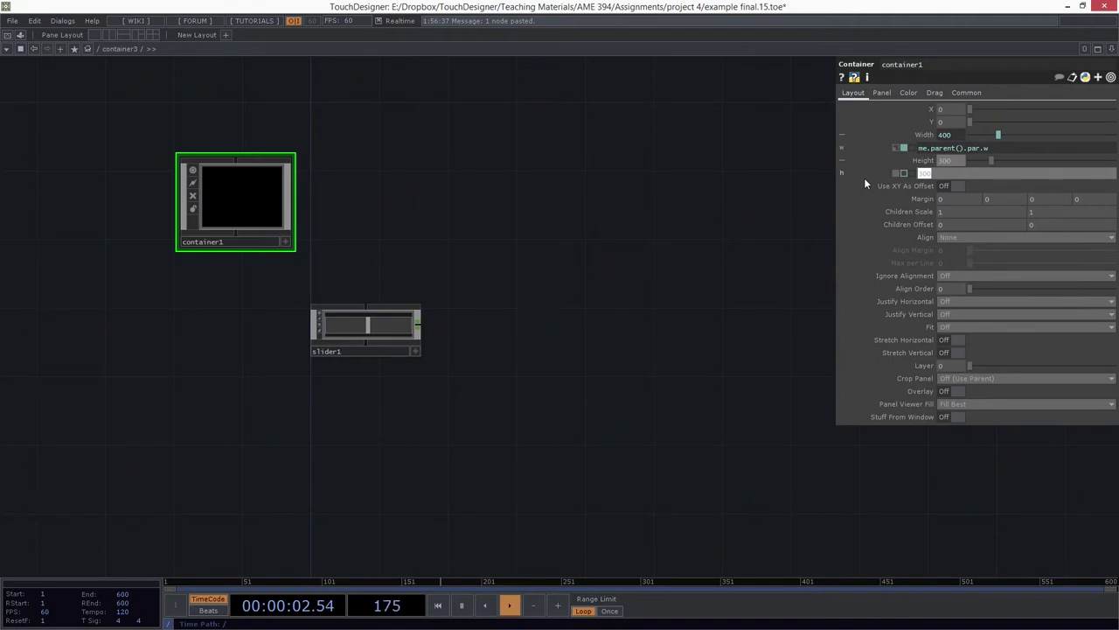
{"action": "key", "text": "ctrl+v"}
{"action": "key", "text": "BackSpace"}
{"action": "type", "text": "h"}
{"action": "key", "text": "Return"}
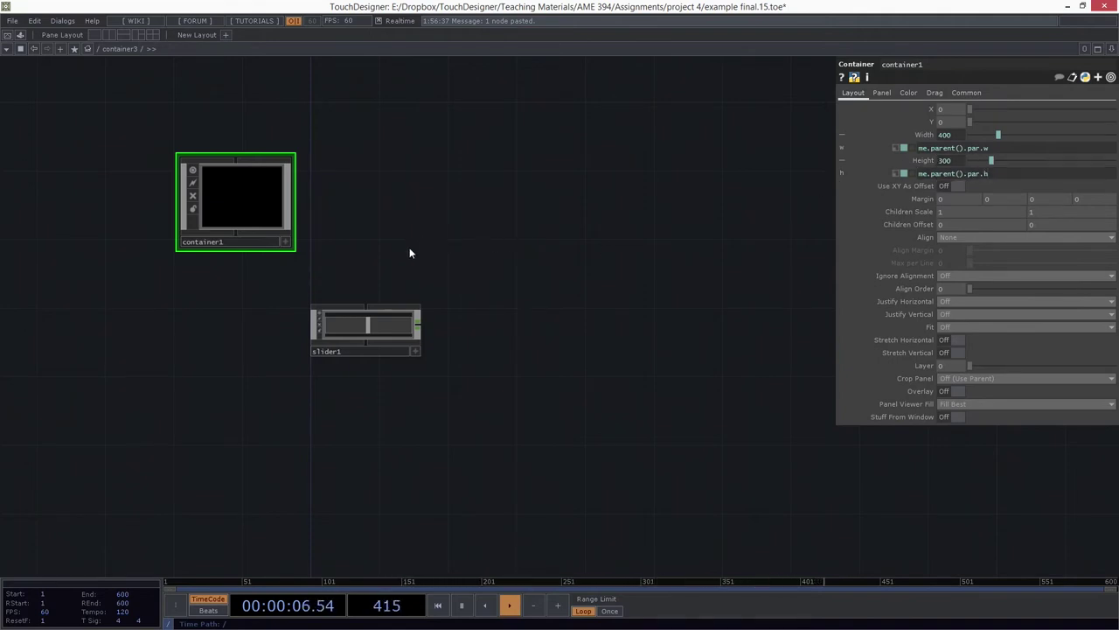
Set container1's Align to Layout Vertical Top to Bottom.
{"action": "left_click_drag", "start_coordinate": [358, 251], "coordinate": [392, 248]}
{"action": "left_click", "coordinate": [425, 354]}
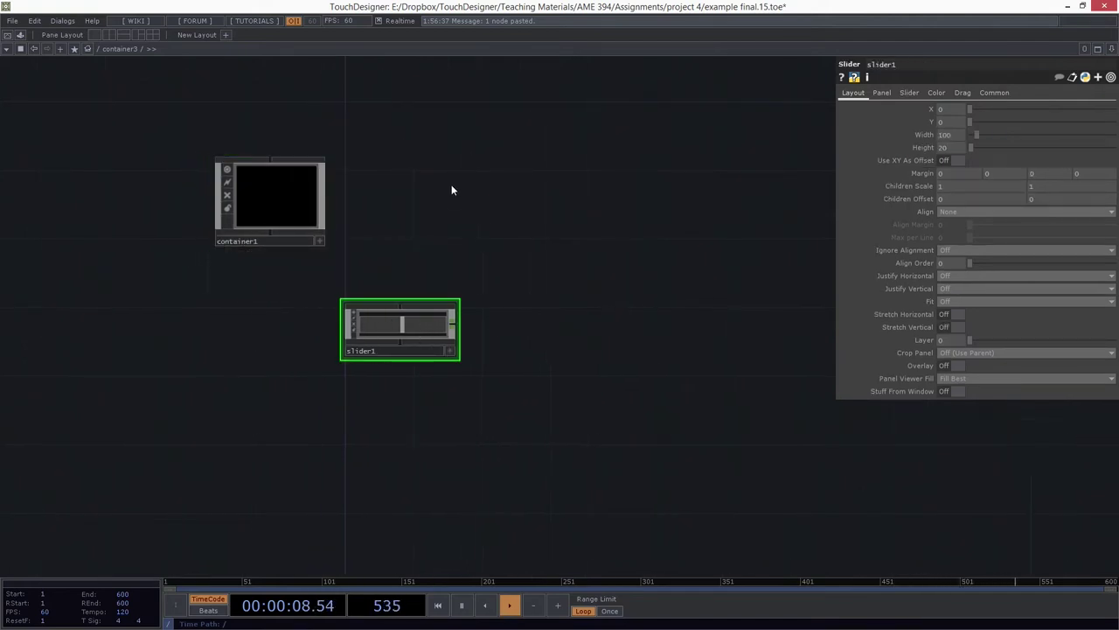
{"action": "left_click", "coordinate": [268, 167]}
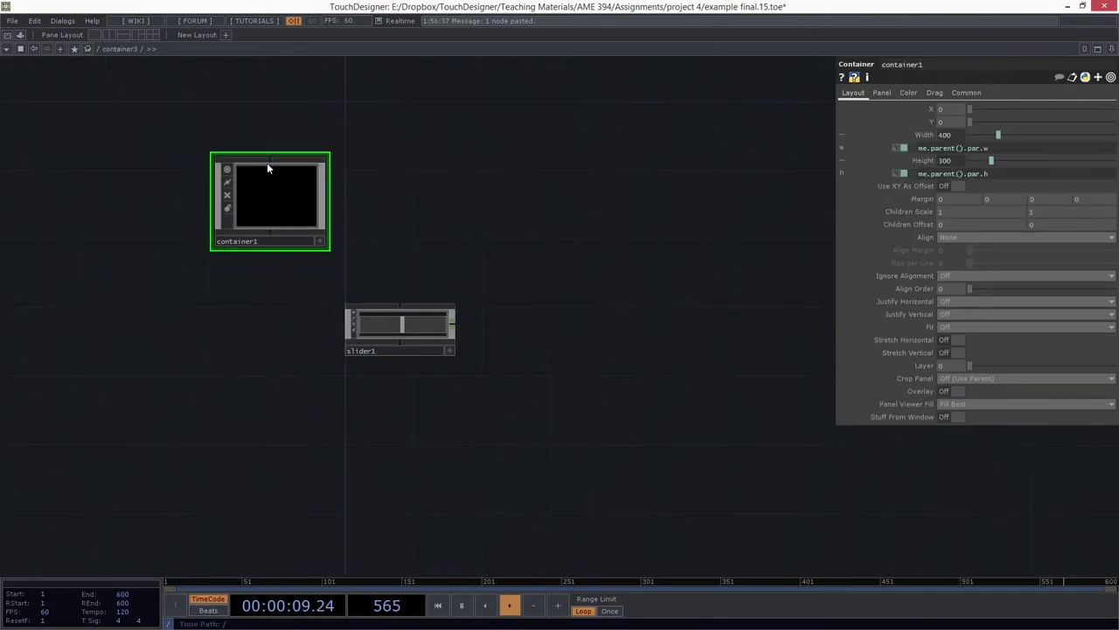
{"action": "left_click", "coordinate": [955, 239]}
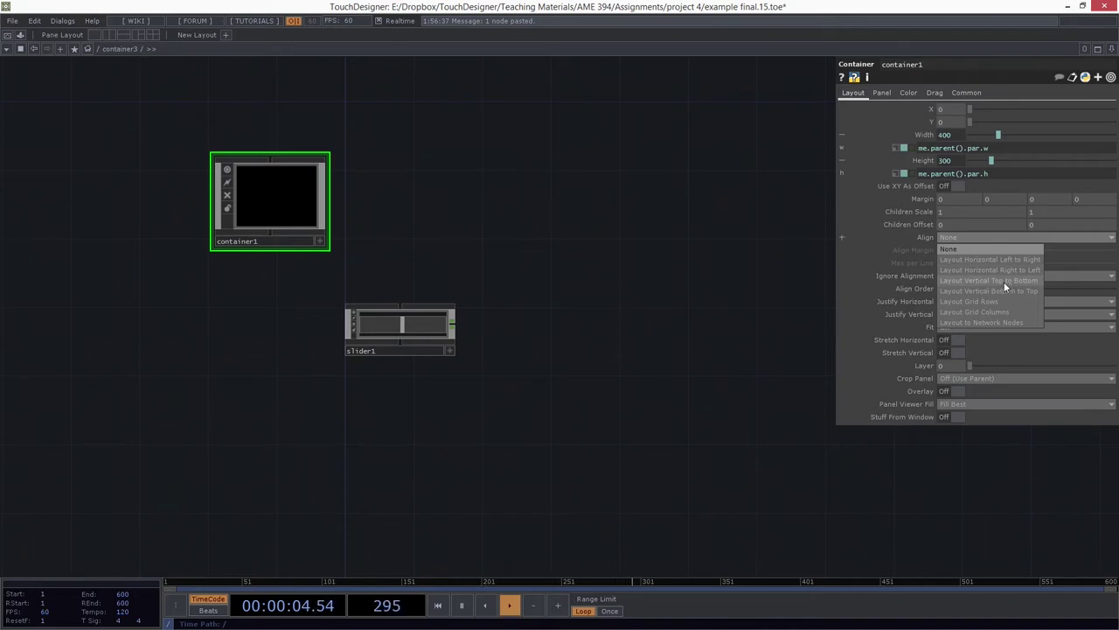
{"action": "left_click", "coordinate": [1004, 281]}
Give slider1 the Align Order expression me.digits.
{"action": "left_click", "coordinate": [448, 332]}
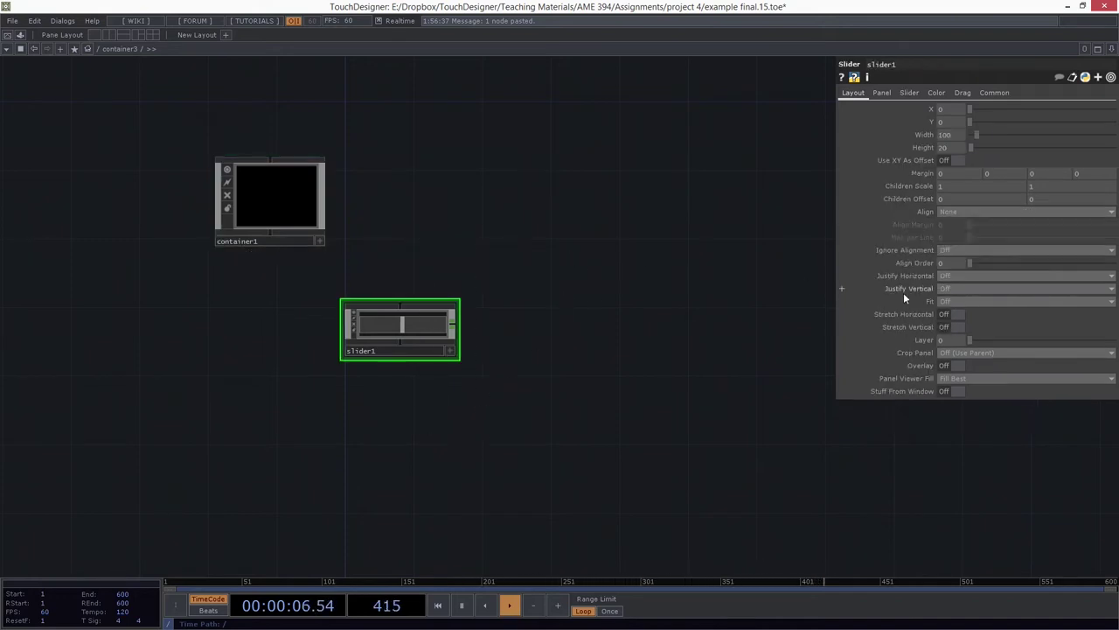
{"action": "left_click", "coordinate": [911, 264]}
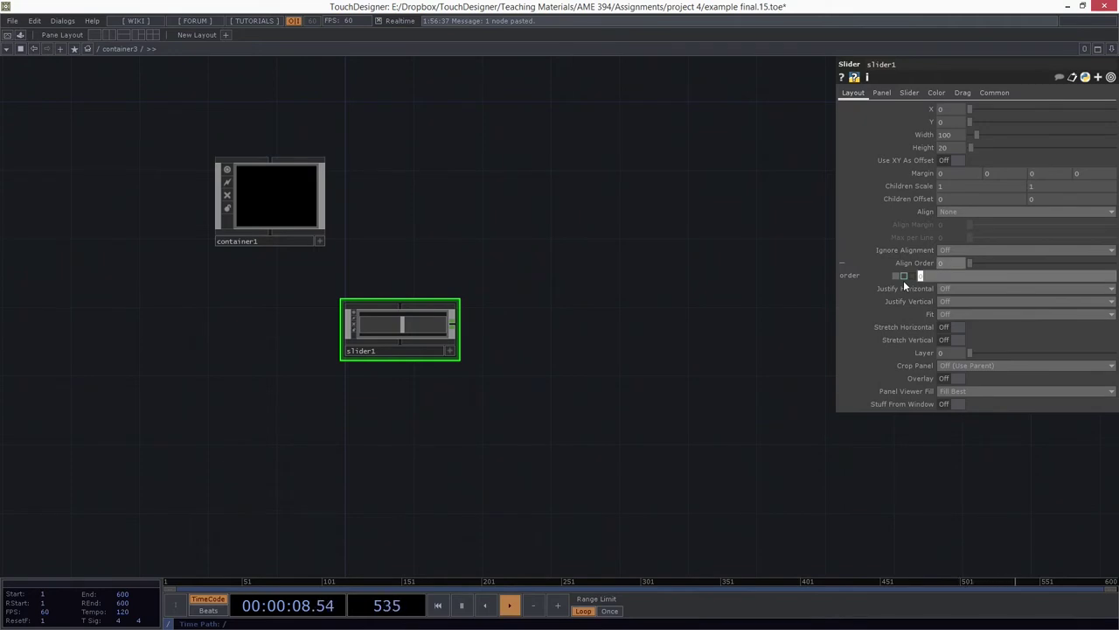
{"action": "key", "text": "BackSpace"}
{"action": "type", "text": "me.digits"}
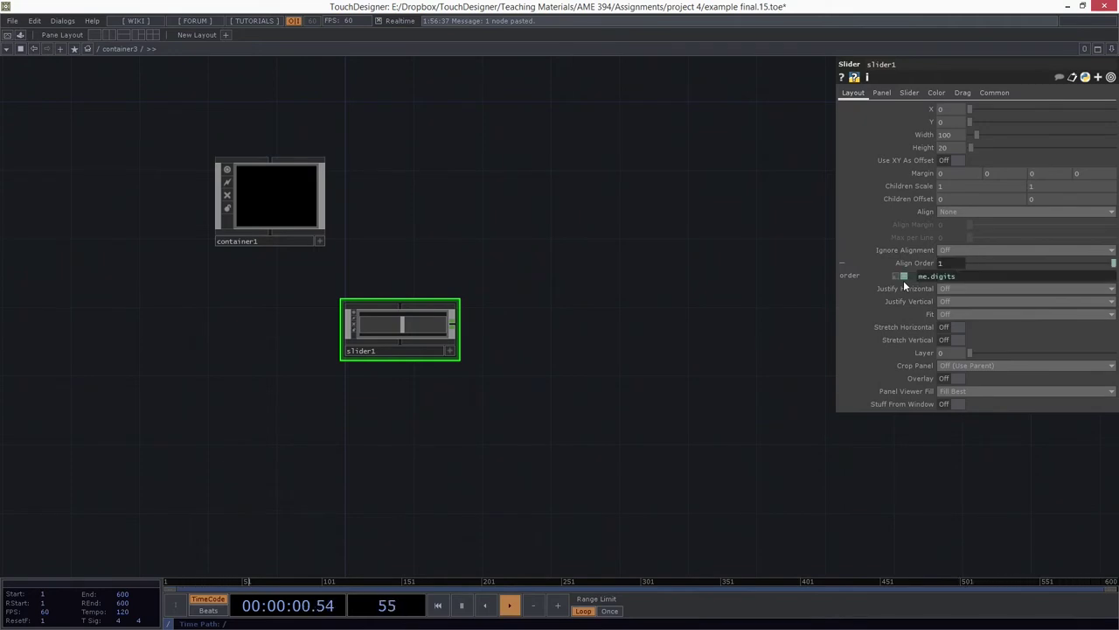
Wire container1 to slider1 so the slider appears inside the panel.
{"action": "left_click_drag", "start_coordinate": [288, 215], "coordinate": [345, 232]}
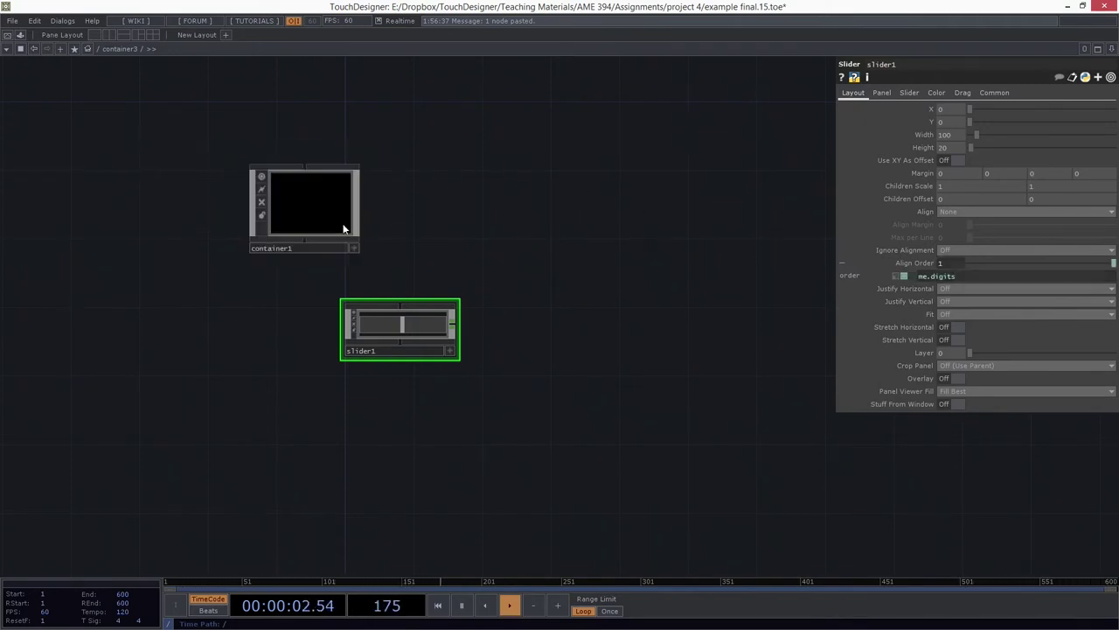
{"action": "scroll", "coordinate": [400, 242], "scroll_direction": "up", "scroll_amount": 5}
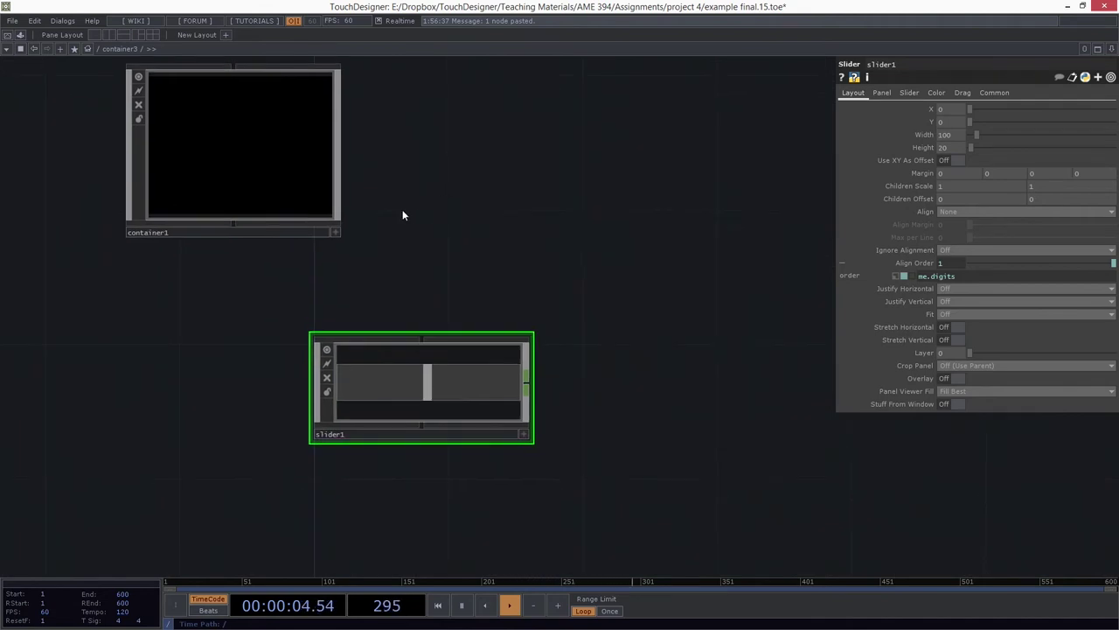
{"action": "left_click_drag", "start_coordinate": [236, 224], "coordinate": [422, 337]}
Paste slider copies below slider1 as slider2–slider4, and move container1 to their left.
{"action": "scroll", "coordinate": [627, 359], "scroll_direction": "down", "scroll_amount": 2}
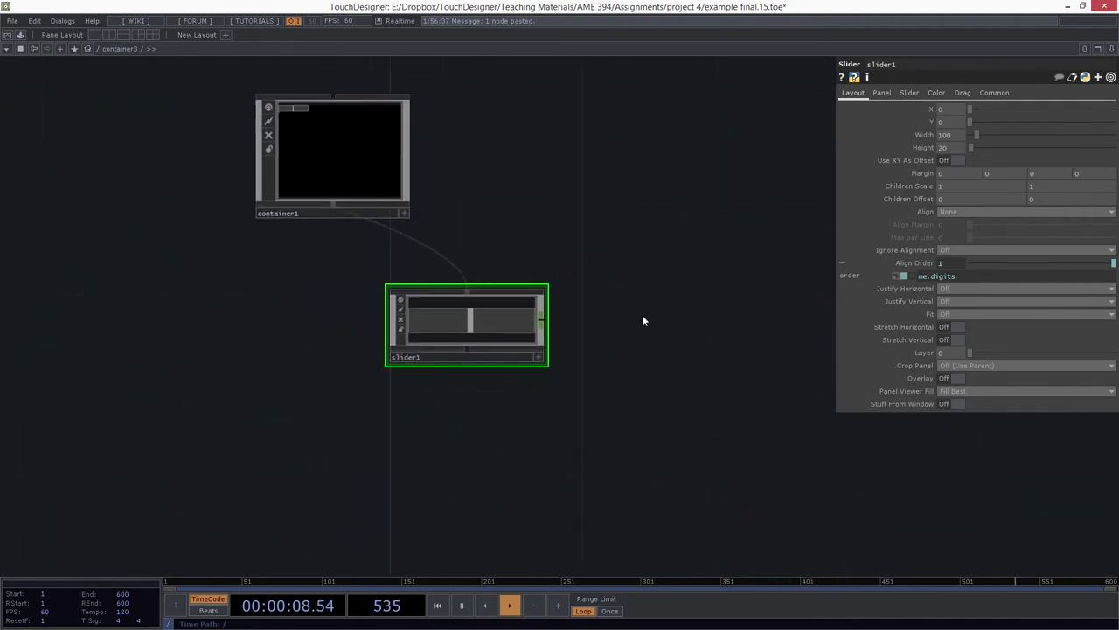
{"action": "key", "text": "ctrl+v"}
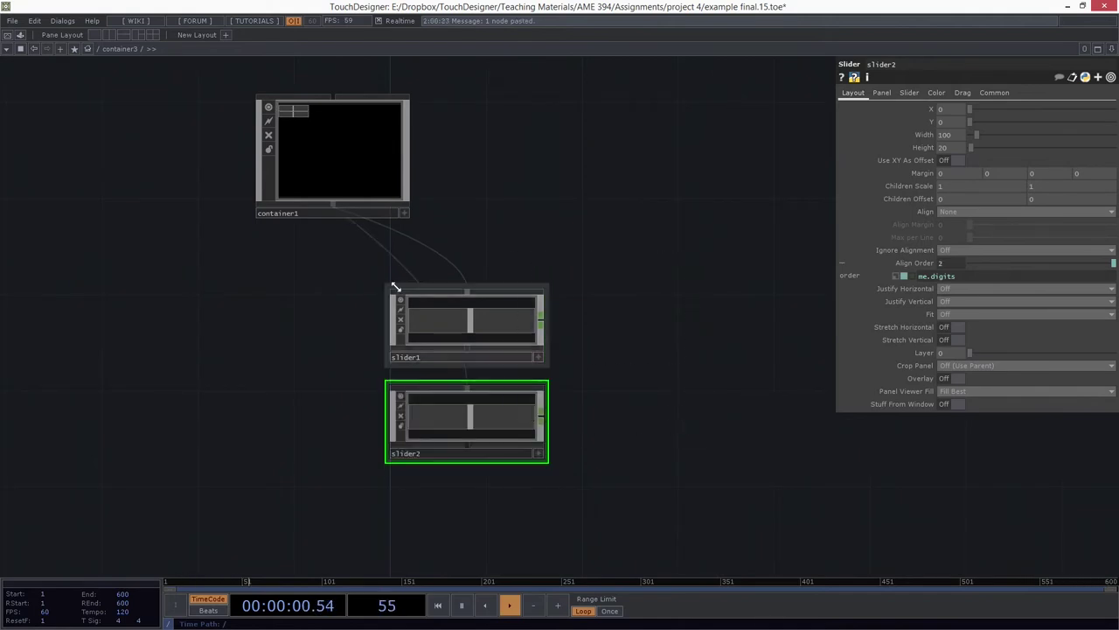
{"action": "key", "text": "ctrl+v"}
{"action": "key", "text": "ctrl+v"}
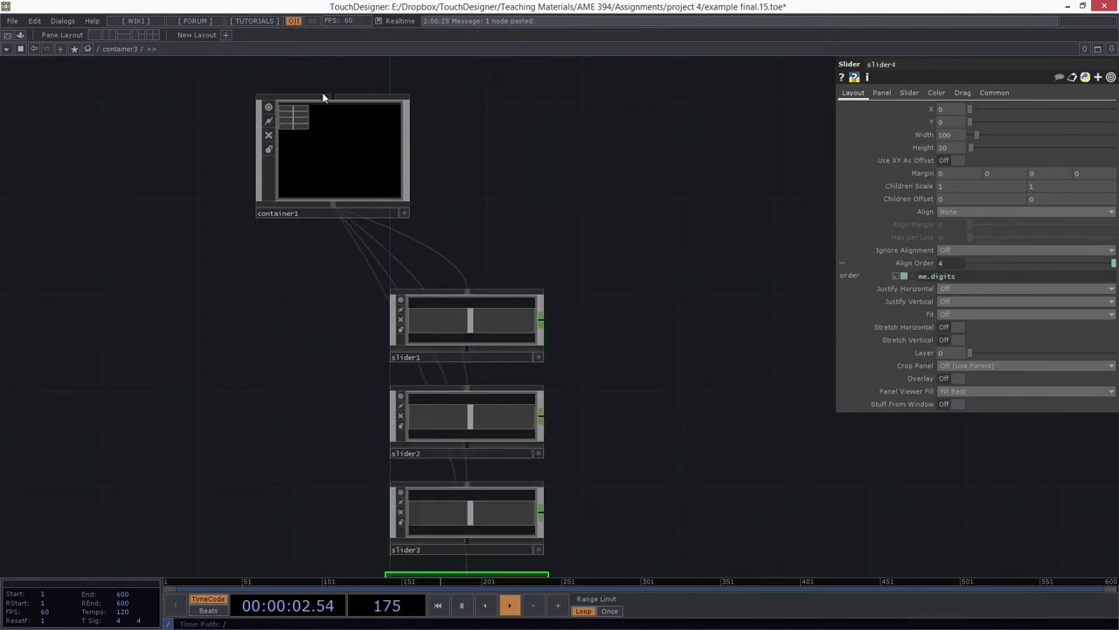
{"action": "scroll", "coordinate": [554, 233], "scroll_direction": "down", "scroll_amount": 3}
{"action": "key", "text": "ctrl+v"}
{"action": "key", "text": "ctrl+v"}
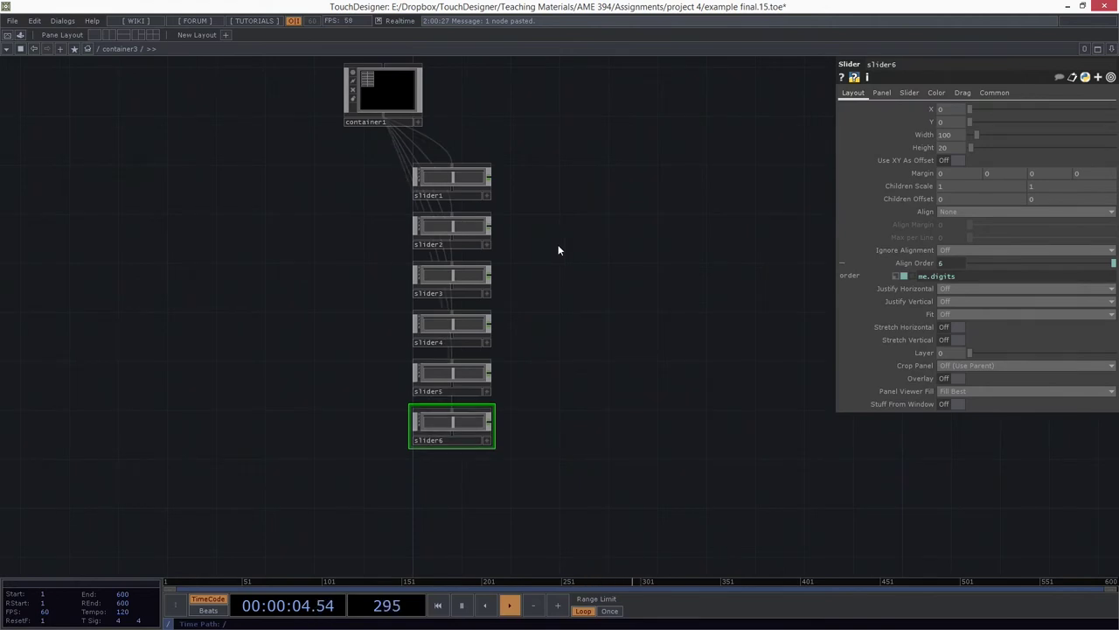
{"action": "left_click_drag", "start_coordinate": [395, 170], "coordinate": [367, 270]}
Move container1 to the top of the slider column and check slider1's layout.
{"action": "scroll", "coordinate": [366, 270], "scroll_direction": "up", "scroll_amount": 3}
{"action": "scroll", "coordinate": [364, 262], "scroll_direction": "up", "scroll_amount": 3}
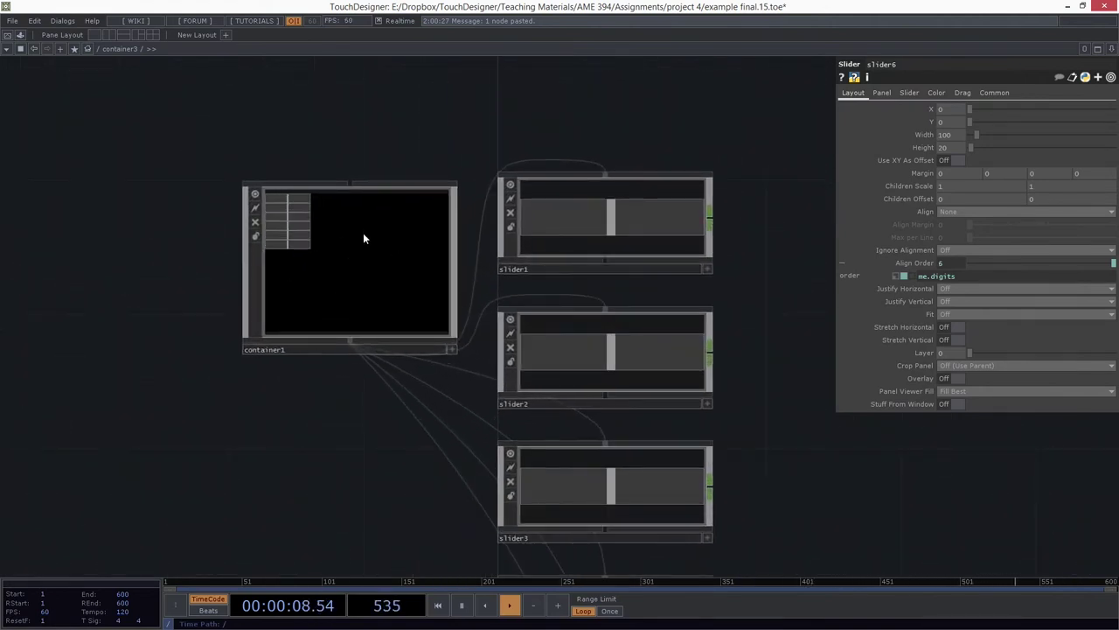
{"action": "left_click_drag", "start_coordinate": [365, 299], "coordinate": [686, 120]}
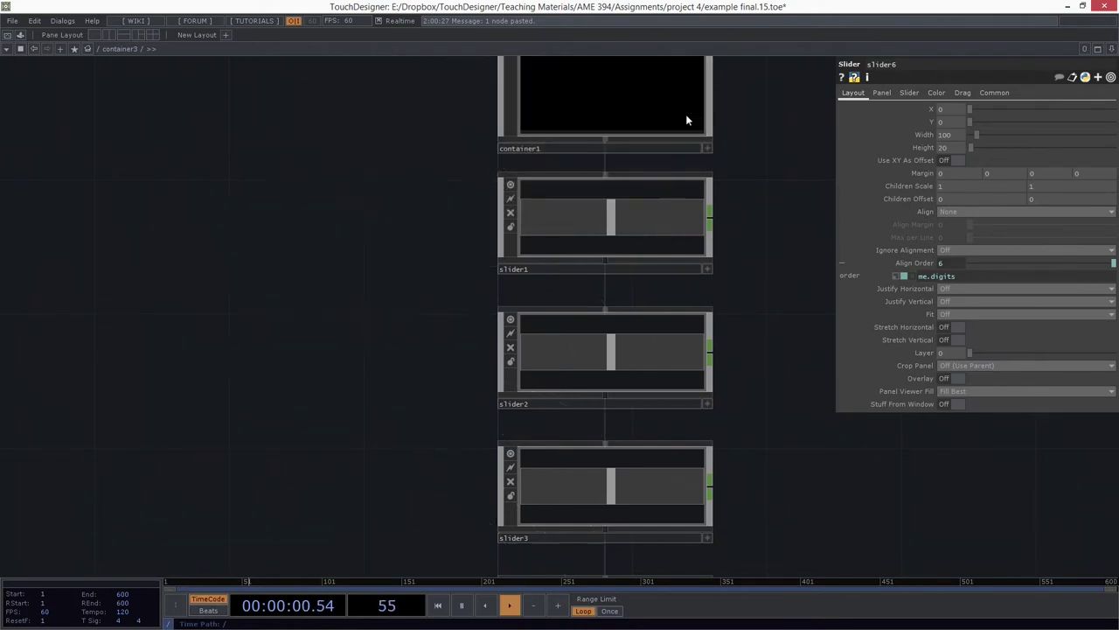
{"action": "scroll", "coordinate": [617, 279], "scroll_direction": "down", "scroll_amount": 5}
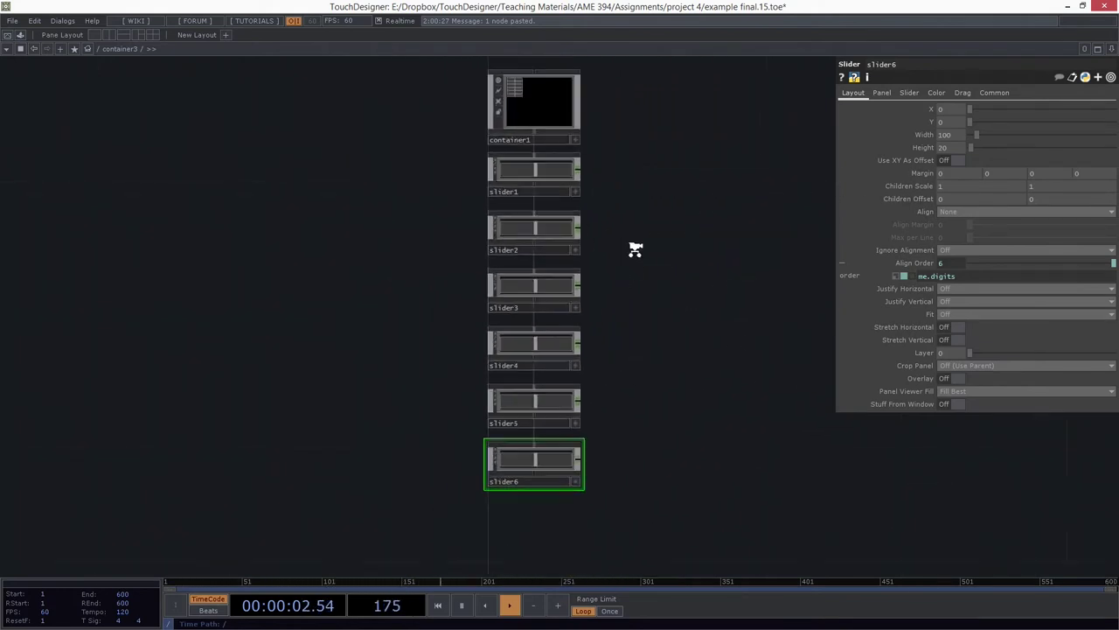
{"action": "scroll", "coordinate": [437, 275], "scroll_direction": "up", "scroll_amount": 5}
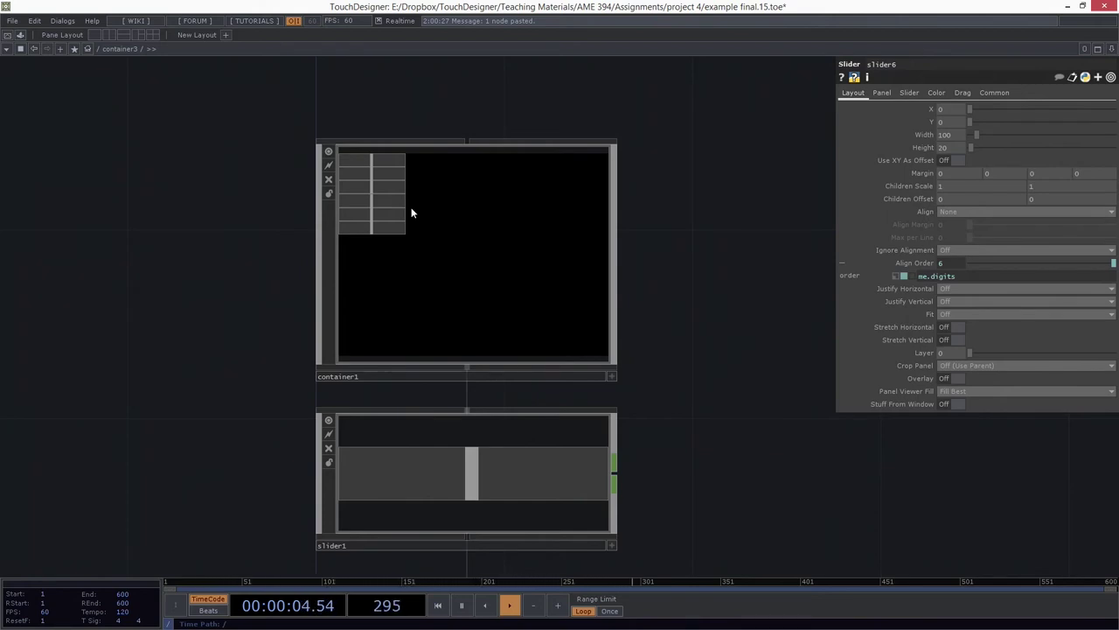
{"action": "scroll", "coordinate": [623, 362], "scroll_direction": "down", "scroll_amount": 3}
{"action": "left_click_drag", "start_coordinate": [622, 362], "coordinate": [532, 235]}
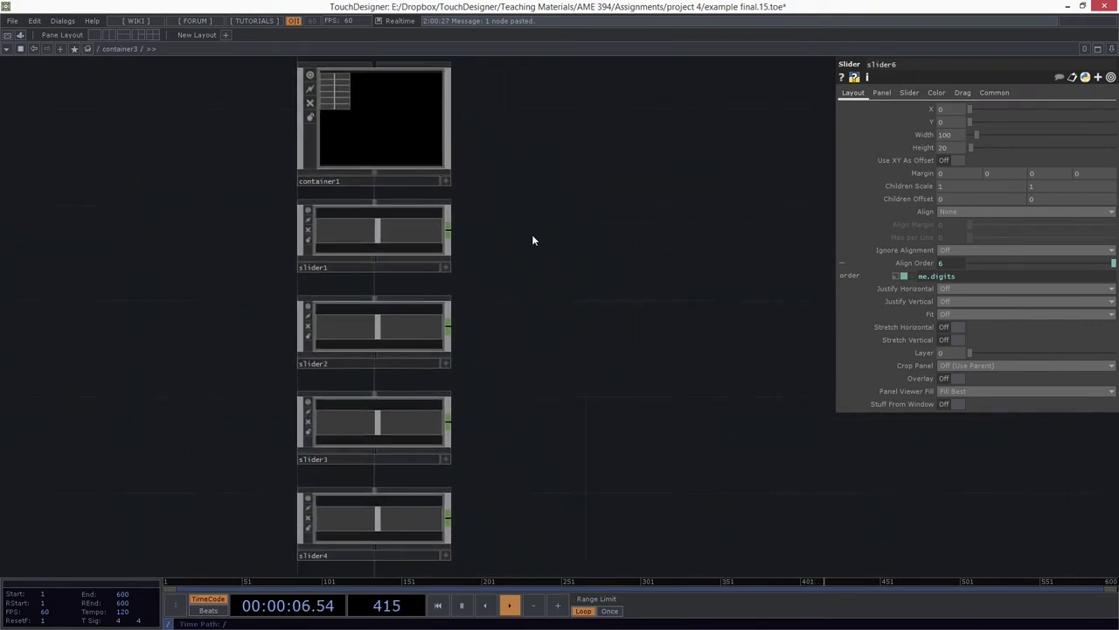
{"action": "left_click", "coordinate": [355, 249]}
{"action": "scroll", "coordinate": [430, 220], "scroll_direction": "up", "scroll_amount": 3}
{"action": "scroll", "coordinate": [429, 220], "scroll_direction": "down", "scroll_amount": 2}
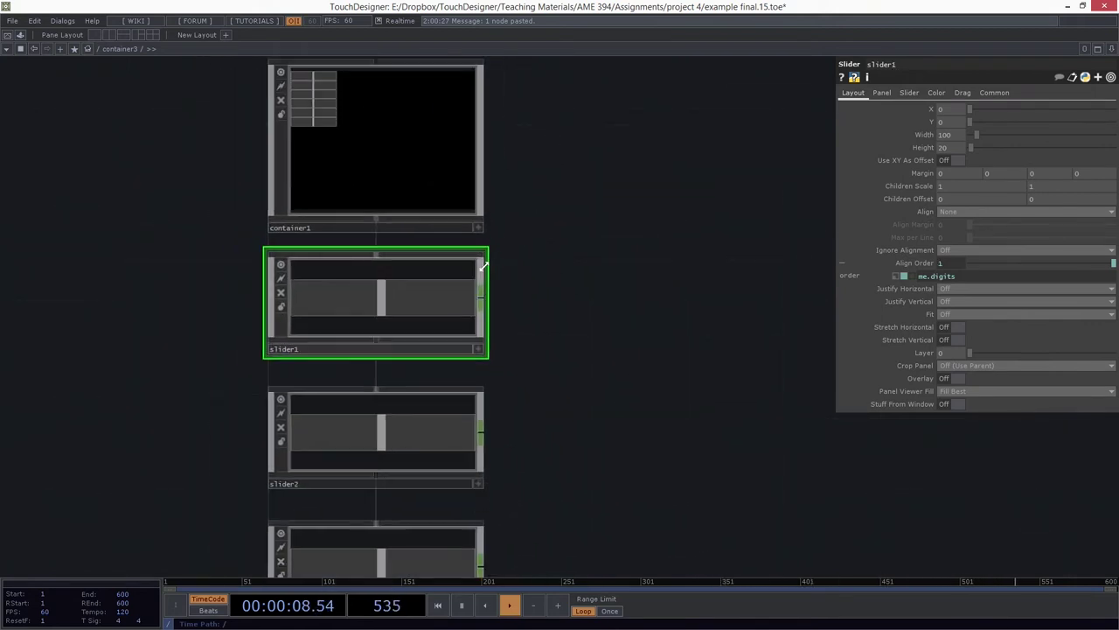
{"action": "scroll", "coordinate": [537, 309], "scroll_direction": "down", "scroll_amount": 2}
{"action": "left_click_drag", "start_coordinate": [537, 309], "coordinate": [480, 341]}
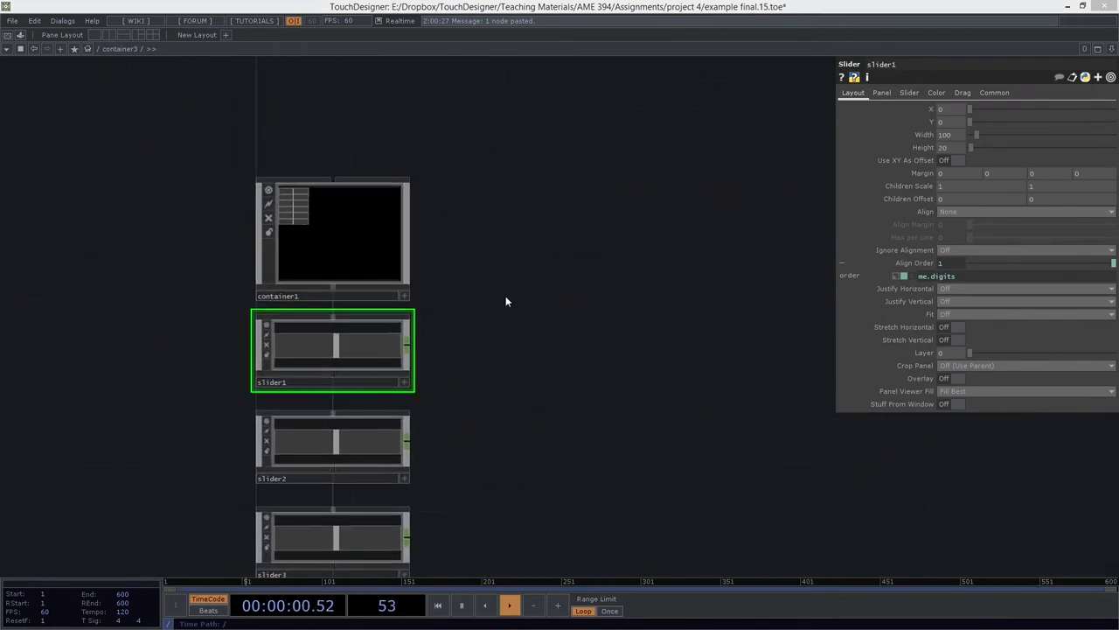
Search 'but' in OP Create and pick the Button operator.
{"action": "key", "text": "Tab"}
{"action": "type", "text": "but"}
{"action": "left_click", "coordinate": [422, 334]}
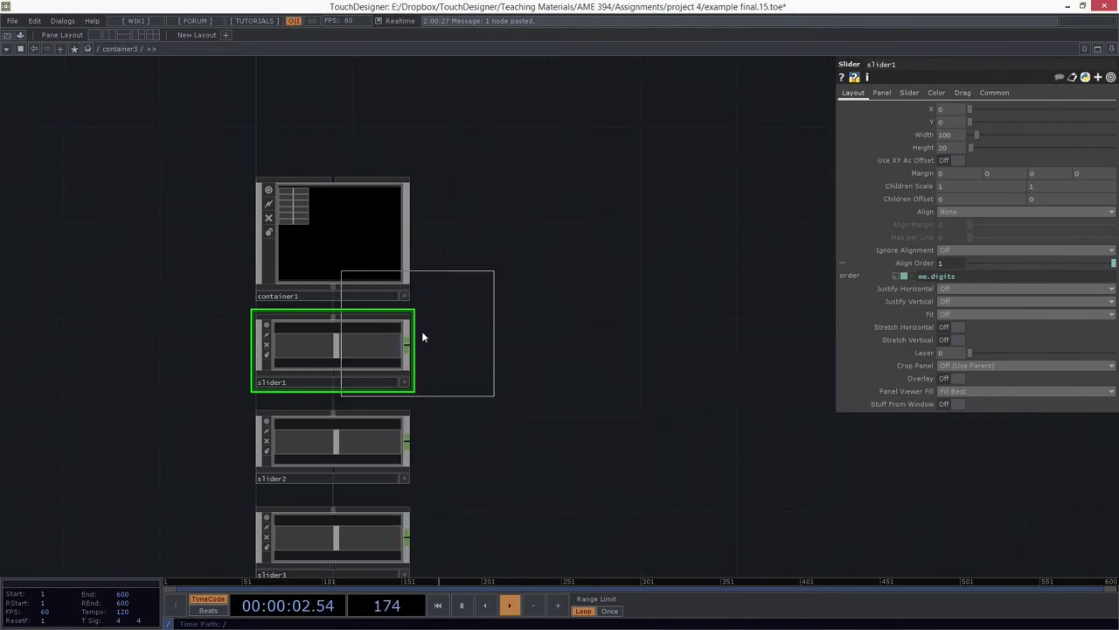
Place button1, move container1 above it, and select button1 to edit its layout.
{"action": "left_click", "coordinate": [515, 348]}
{"action": "left_click_drag", "start_coordinate": [343, 275], "coordinate": [516, 293]}
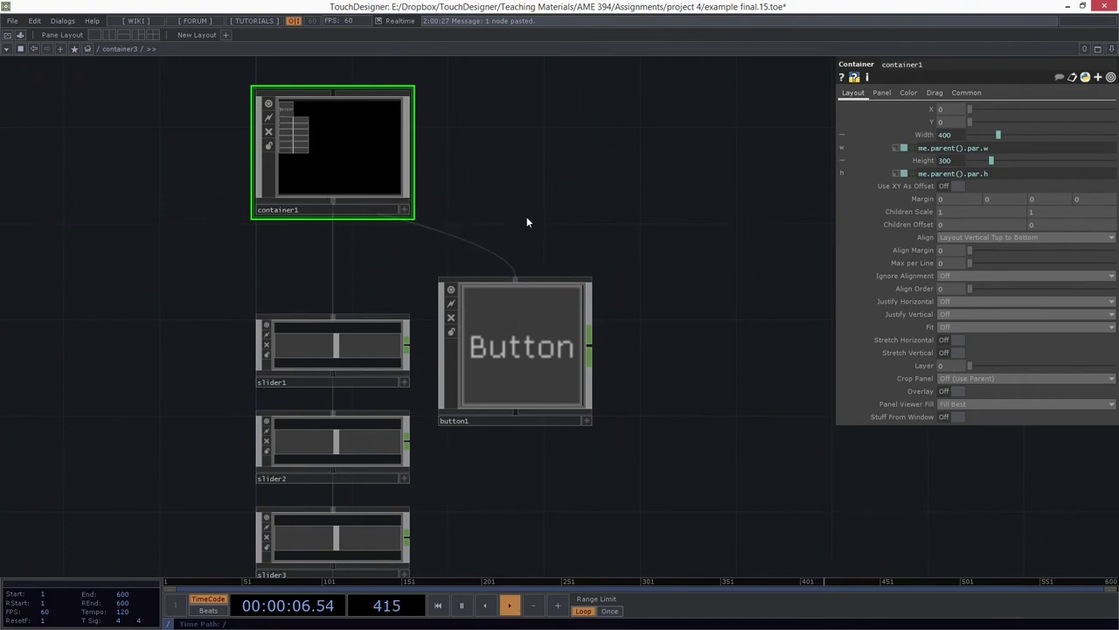
{"action": "scroll", "coordinate": [391, 204], "scroll_direction": "up", "scroll_amount": 3}
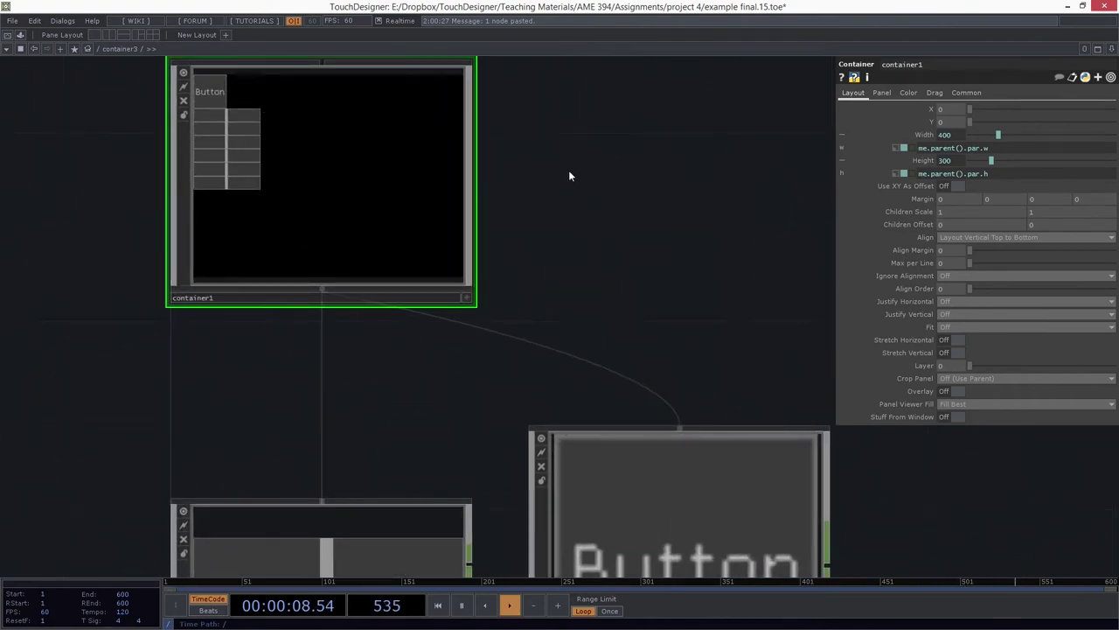
{"action": "left_click_drag", "start_coordinate": [639, 314], "coordinate": [712, 465]}
{"action": "left_click", "coordinate": [278, 237]}
{"action": "left_click_drag", "start_coordinate": [657, 300], "coordinate": [729, 477]}
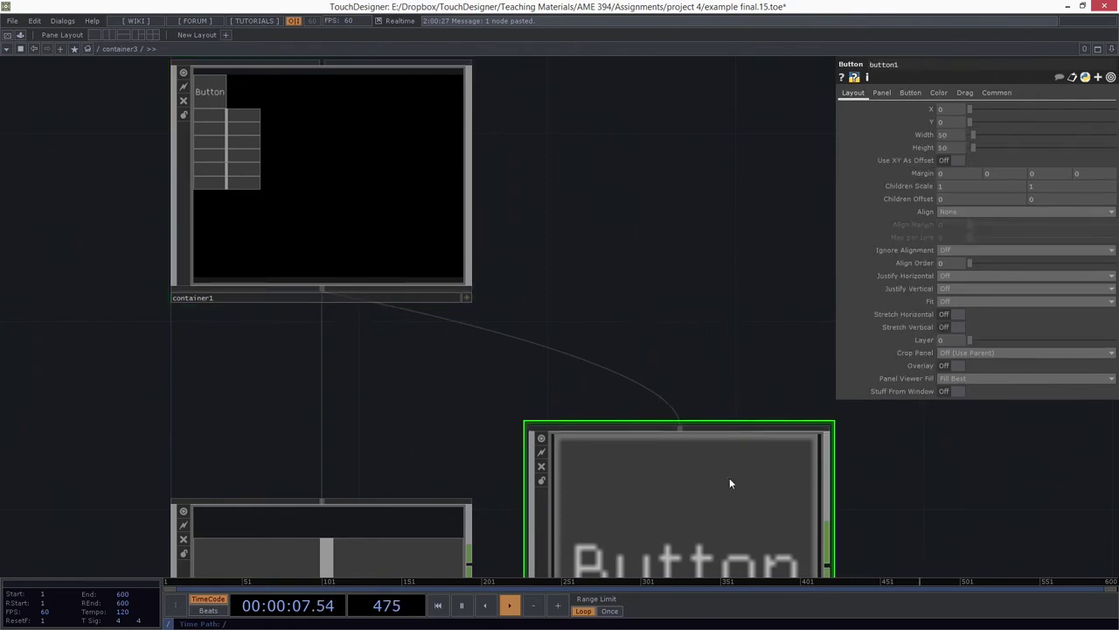
Turn on Ignore Alignment for button1 and position it at X 106, Y 243.
{"action": "left_click", "coordinate": [949, 253]}
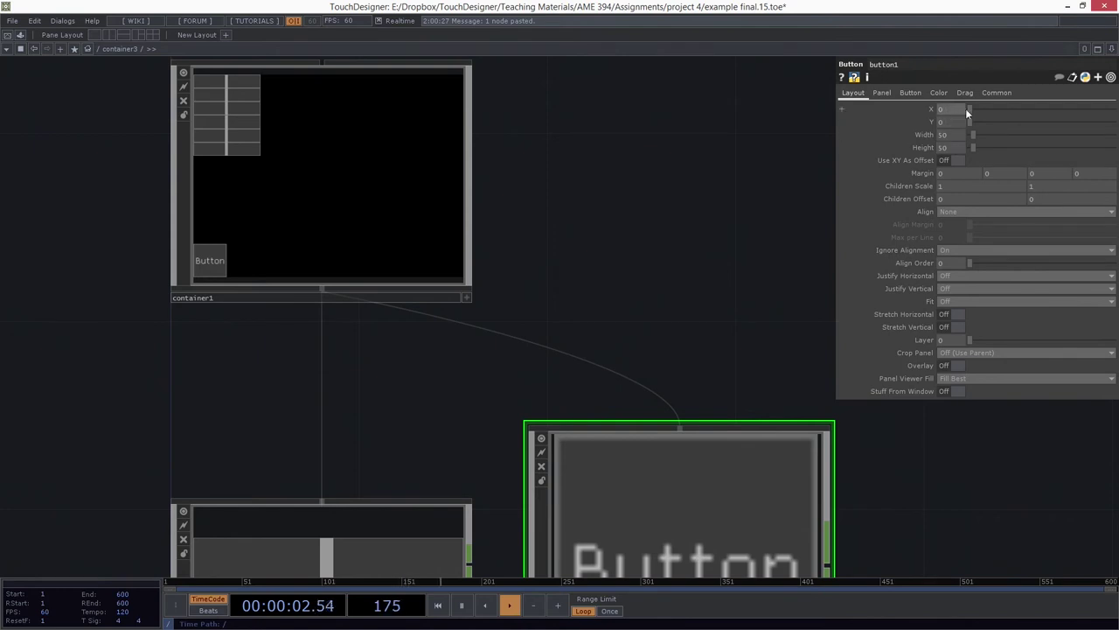
{"action": "mouse_move", "coordinate": [965, 109]}
{"action": "left_mouse_down"}
{"action": "mouse_move", "coordinate": [984, 108]}
{"action": "mouse_move", "coordinate": [993, 131]}
{"action": "mouse_move", "coordinate": [976, 111]}
{"action": "left_mouse_up"}
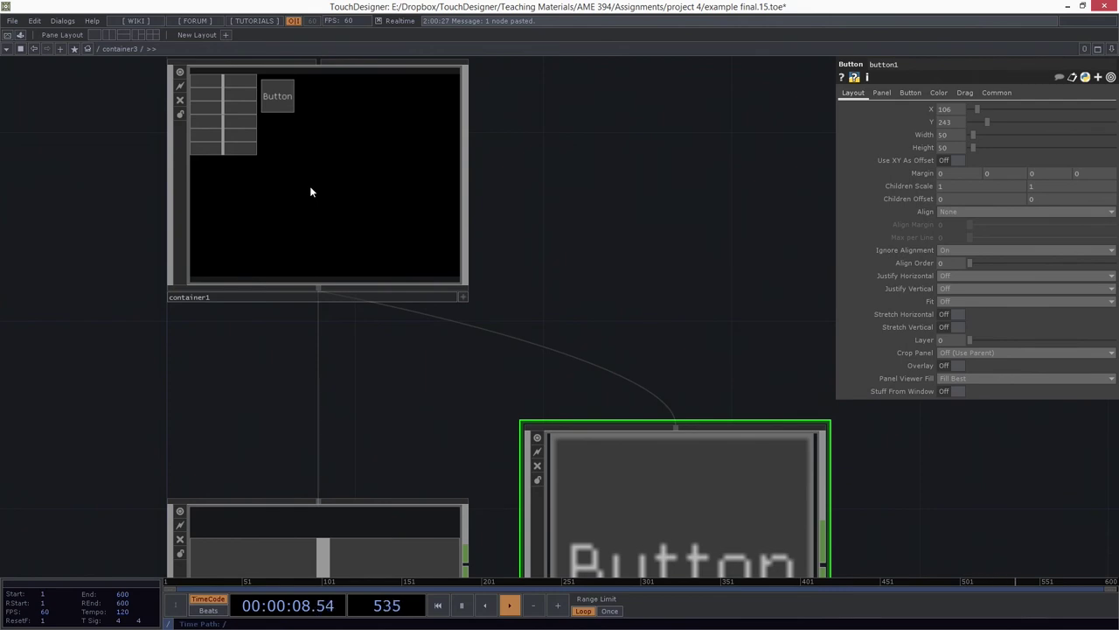
Delete button1 from container3's network.
{"action": "left_click_drag", "start_coordinate": [495, 280], "coordinate": [354, 244]}
{"action": "scroll", "coordinate": [354, 243], "scroll_direction": "down", "scroll_amount": 5}
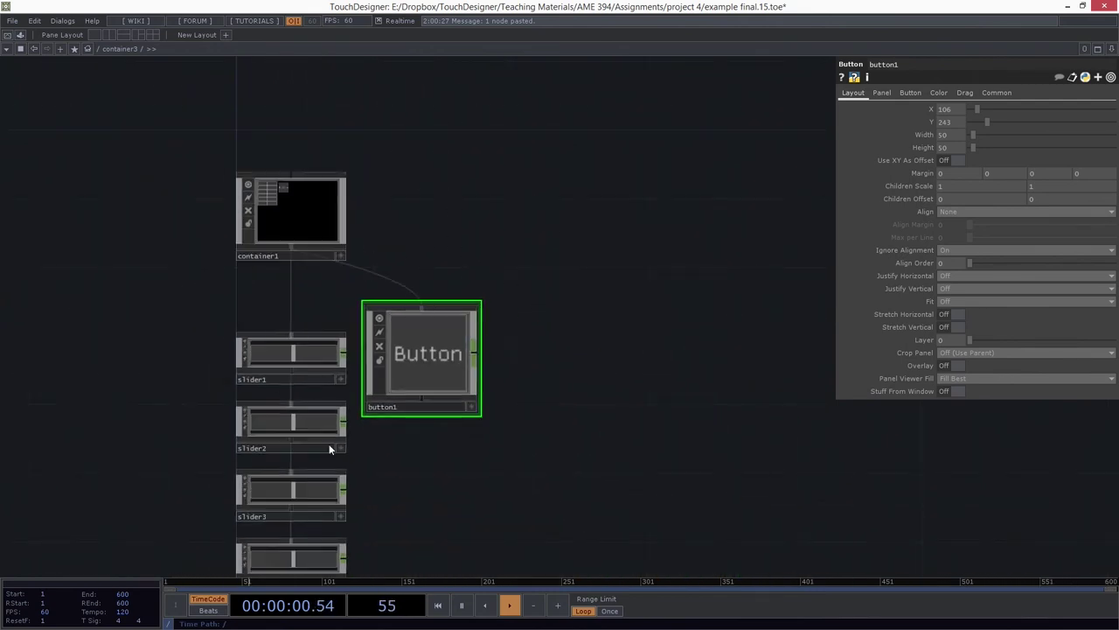
{"action": "left_click_drag", "start_coordinate": [547, 267], "coordinate": [526, 143]}
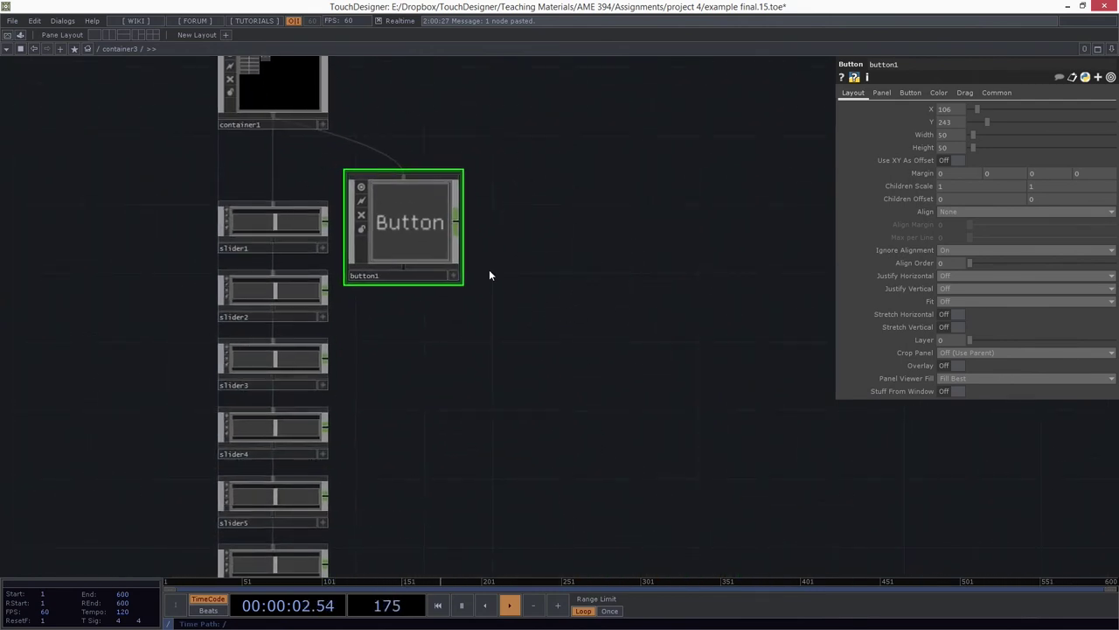
{"action": "key", "text": "Delete"}
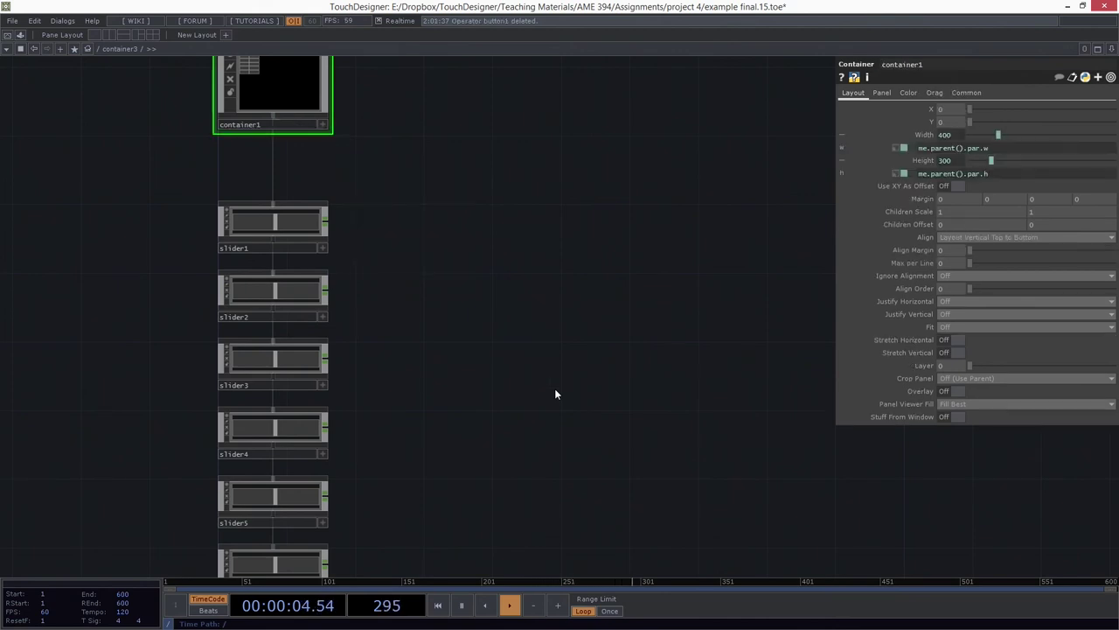
Move container1 to the left, then go up to root and back inside container3.
{"action": "left_click_drag", "start_coordinate": [442, 388], "coordinate": [445, 421]}
{"action": "scroll", "coordinate": [327, 252], "scroll_direction": "up", "scroll_amount": 4}
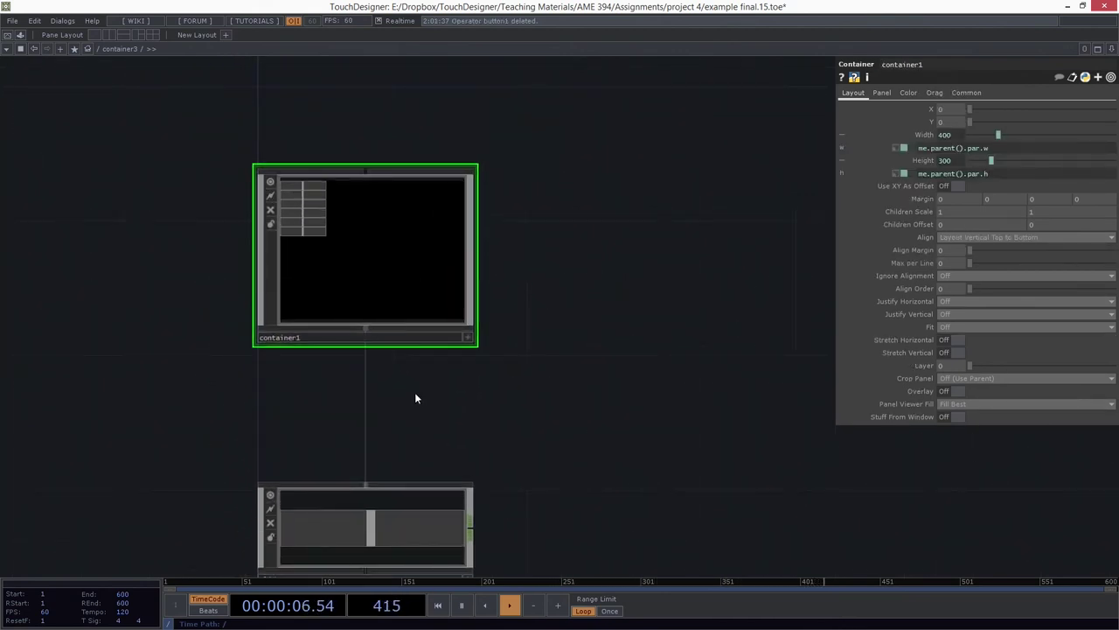
{"action": "left_click_drag", "start_coordinate": [549, 422], "coordinate": [571, 275]}
{"action": "scroll", "coordinate": [578, 278], "scroll_direction": "down", "scroll_amount": 3}
{"action": "left_click_drag", "start_coordinate": [484, 197], "coordinate": [361, 251]}
{"action": "key", "text": "u"}
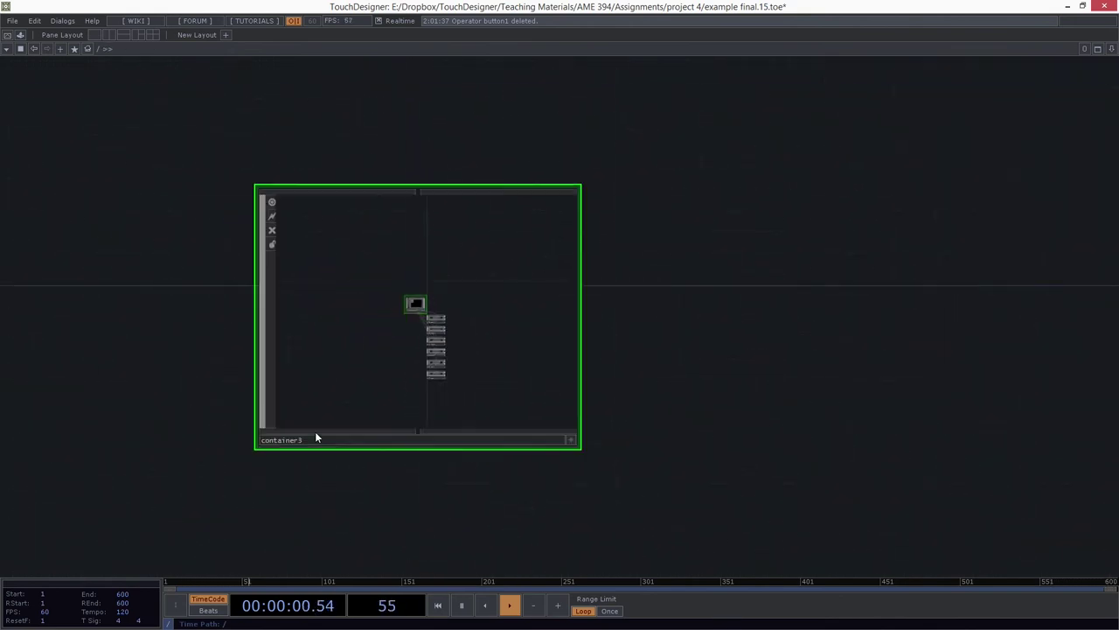
{"action": "key", "text": "p"}
{"action": "key", "text": "i"}
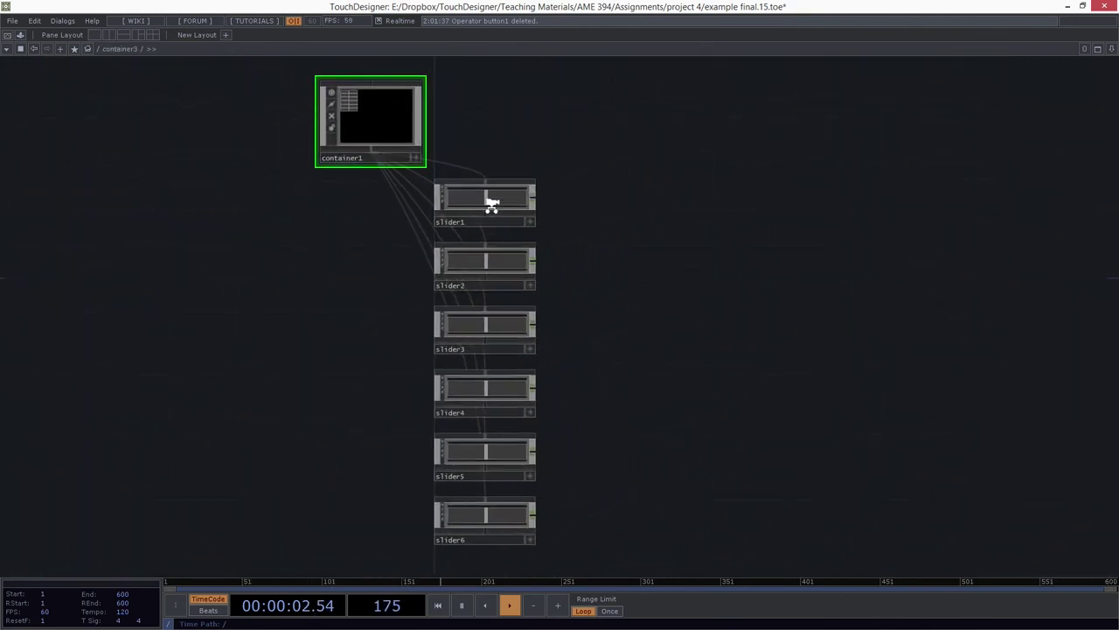
Delete container1 and go up to the root network.
{"action": "key", "text": "Delete"}
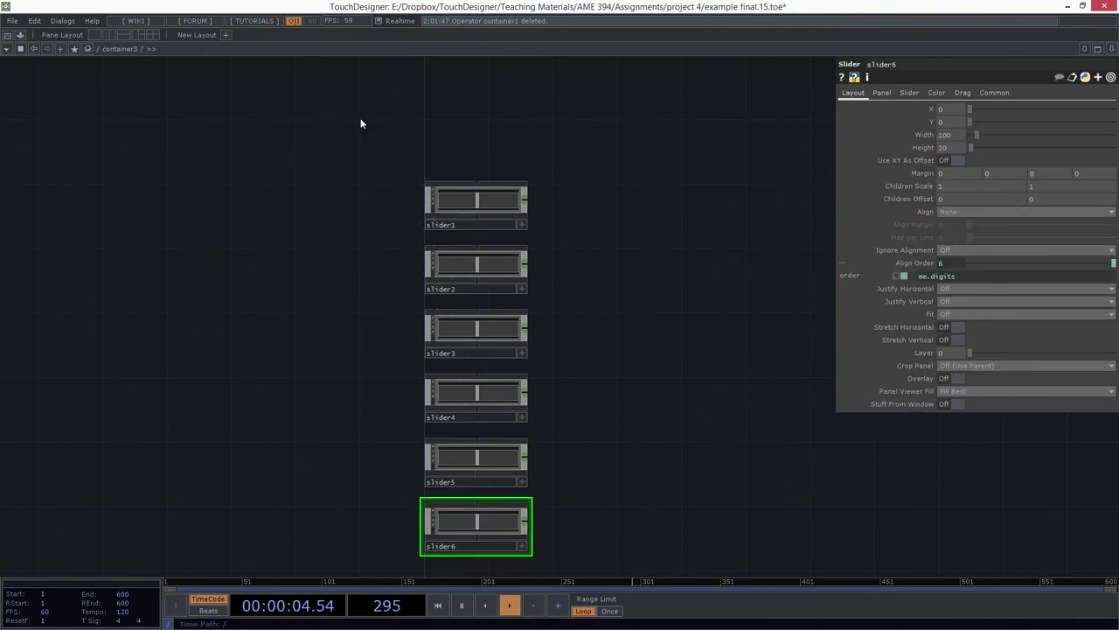
{"action": "scroll", "coordinate": [535, 278], "scroll_direction": "down", "scroll_amount": 2}
{"action": "key", "text": "u"}
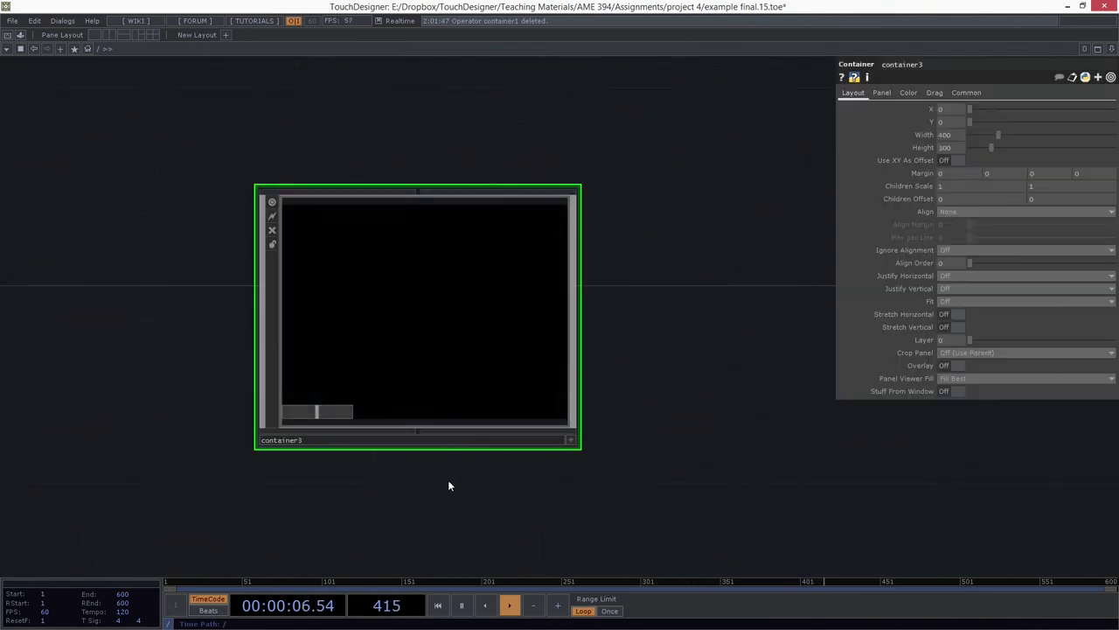
Set container3's Align to Layout Vertical Top to Bottom.
{"action": "left_click", "coordinate": [967, 211]}
{"action": "left_click", "coordinate": [988, 254]}
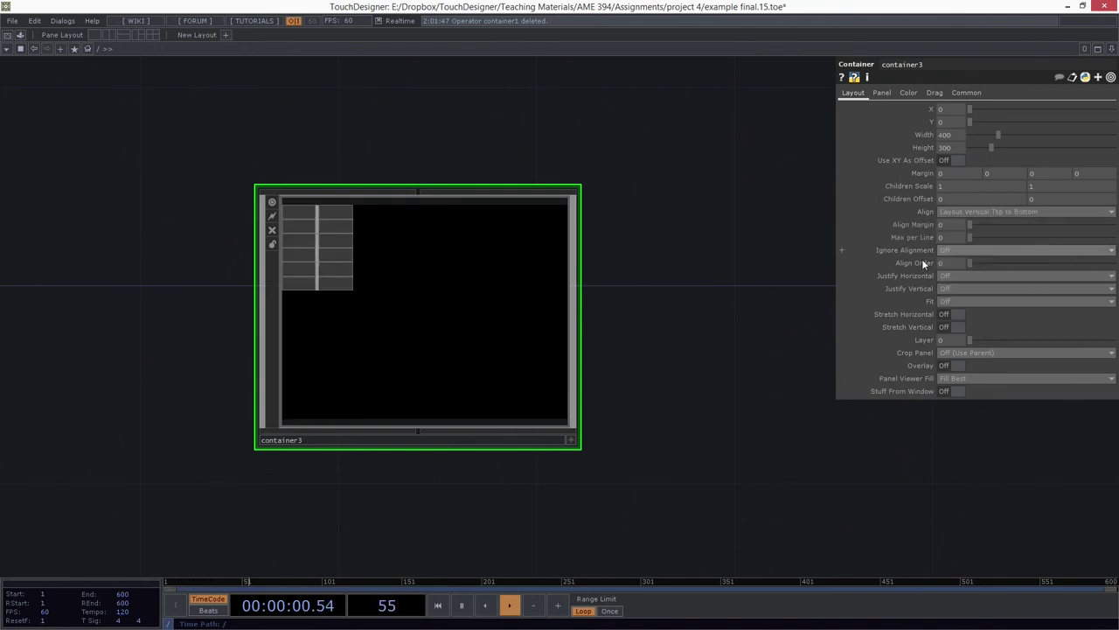
{"action": "scroll", "coordinate": [285, 236], "scroll_direction": "up", "scroll_amount": 2}
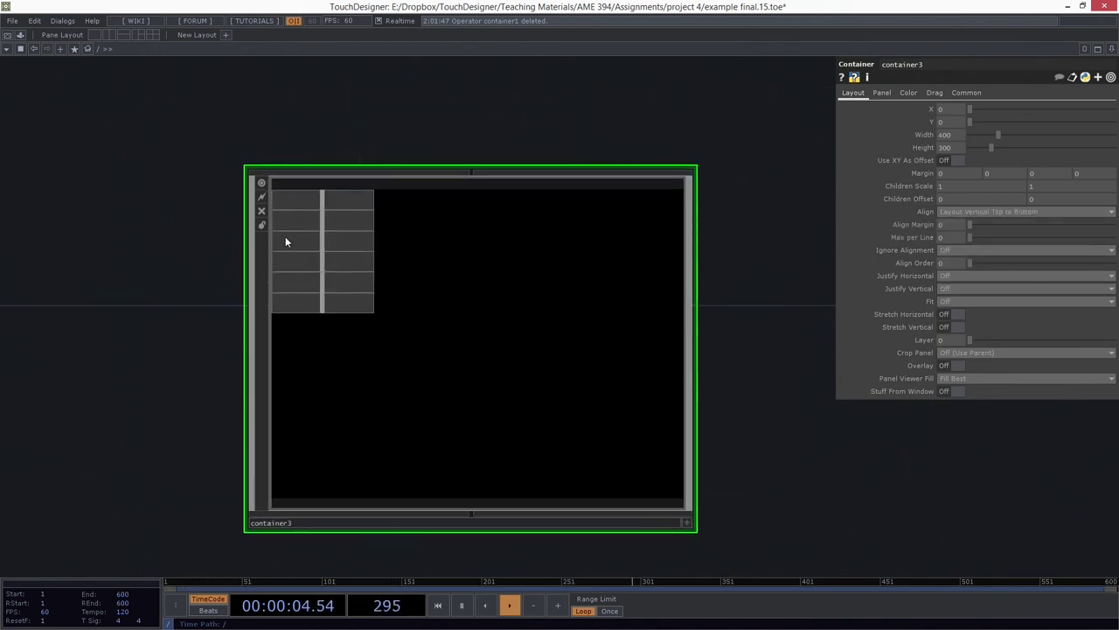
{"action": "scroll", "coordinate": [285, 236], "scroll_direction": "up", "scroll_amount": 2}
{"action": "key", "text": "p"}
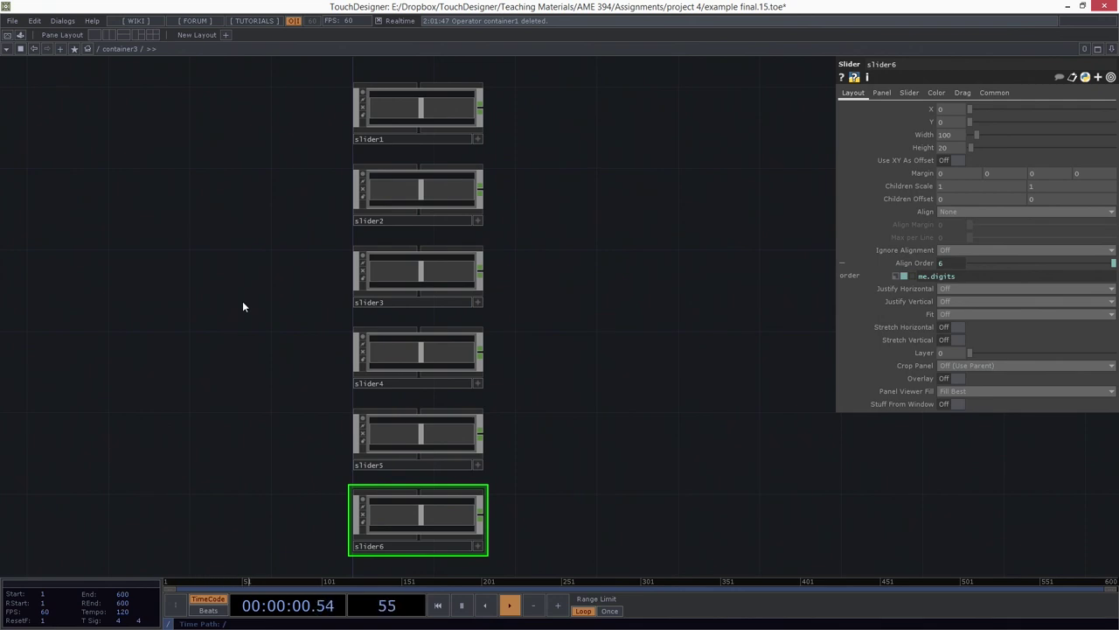
{"action": "scroll", "coordinate": [407, 279], "scroll_direction": "down", "scroll_amount": 5}
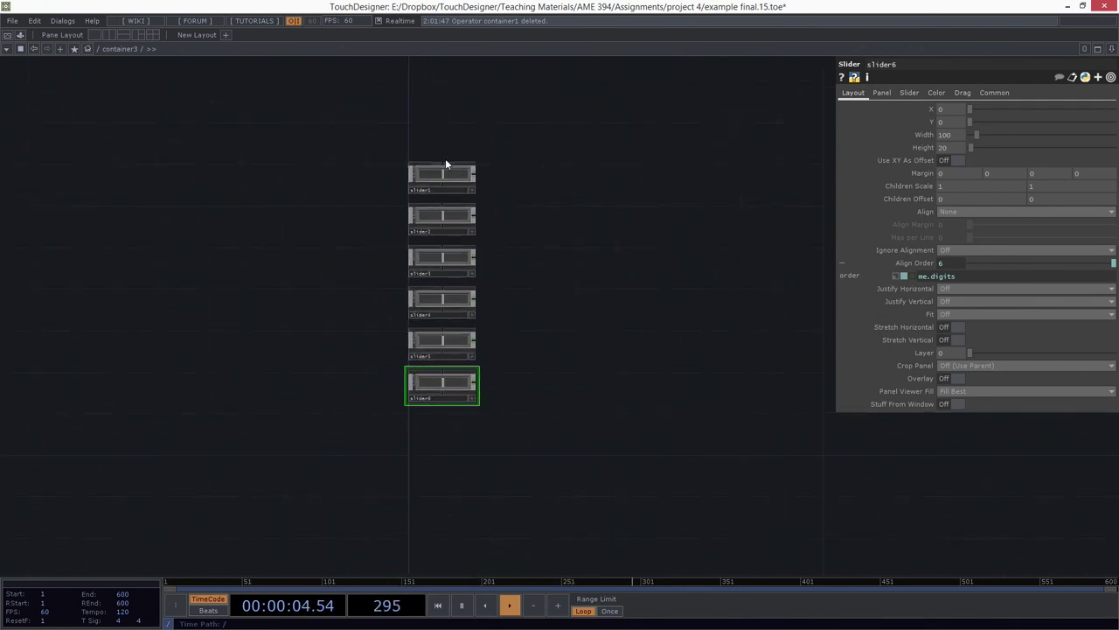
Undo to restore container1 with its six slider wires, then frame the nodes.
{"action": "key", "text": "ctrl+z"}
{"action": "key", "text": "ctrl+z"}
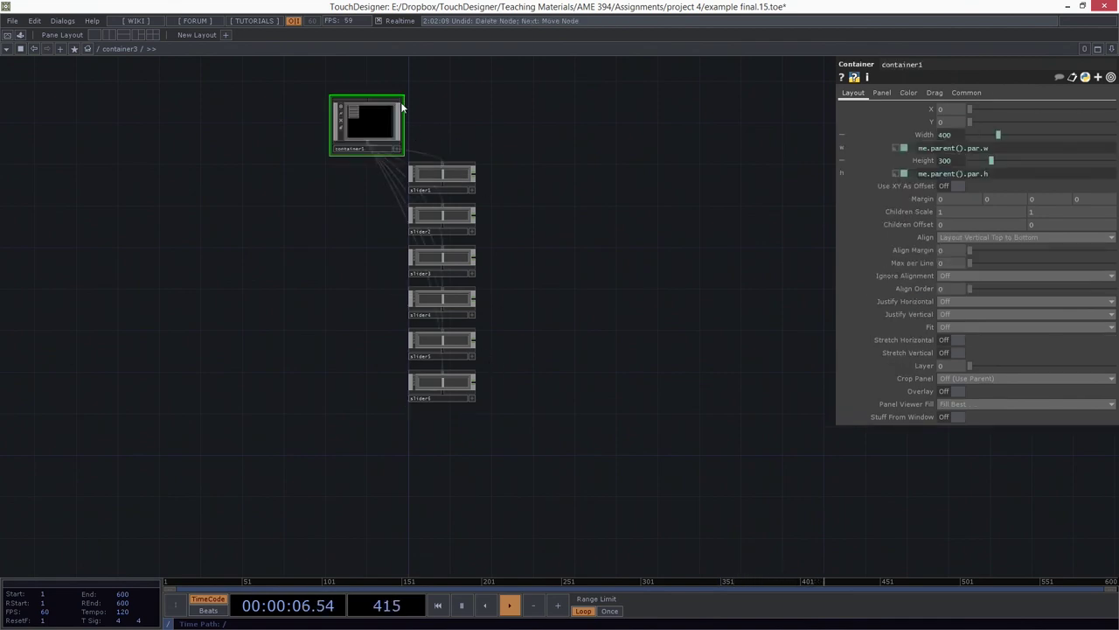
{"action": "scroll", "coordinate": [385, 106], "scroll_direction": "up", "scroll_amount": 4}
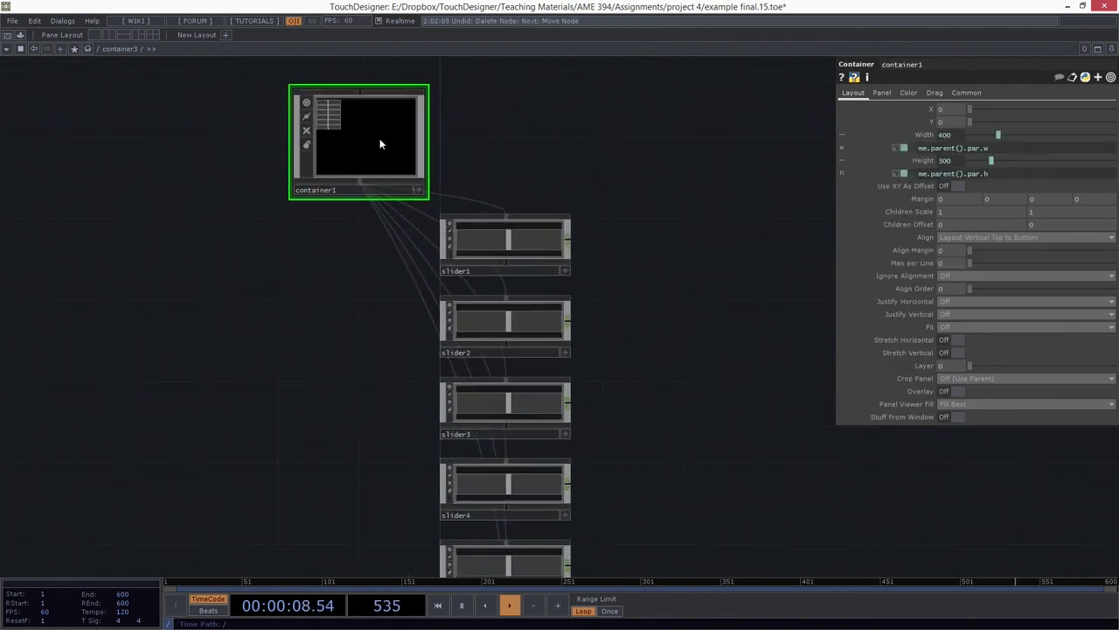
{"action": "left_click_drag", "start_coordinate": [658, 386], "coordinate": [602, 313]}
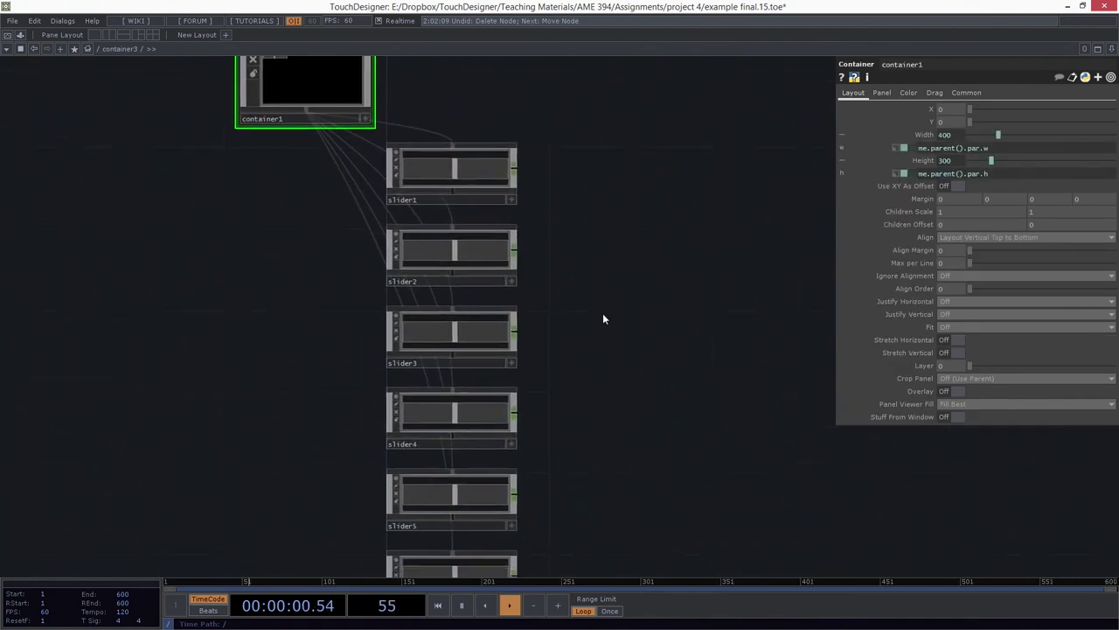
{"action": "scroll", "coordinate": [604, 318], "scroll_direction": "down", "scroll_amount": 2}
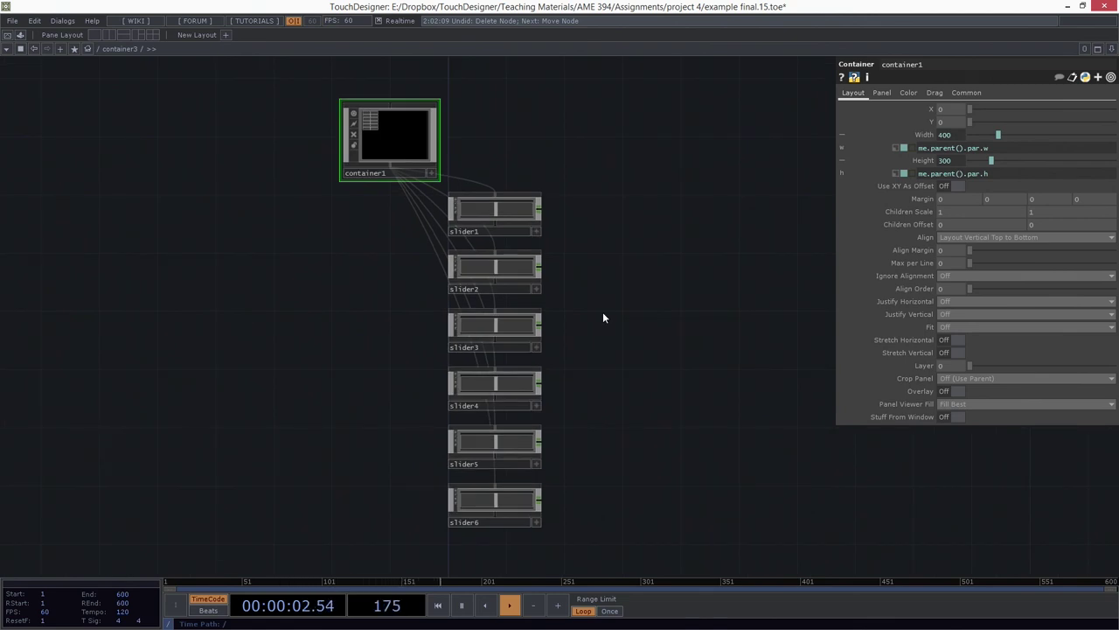